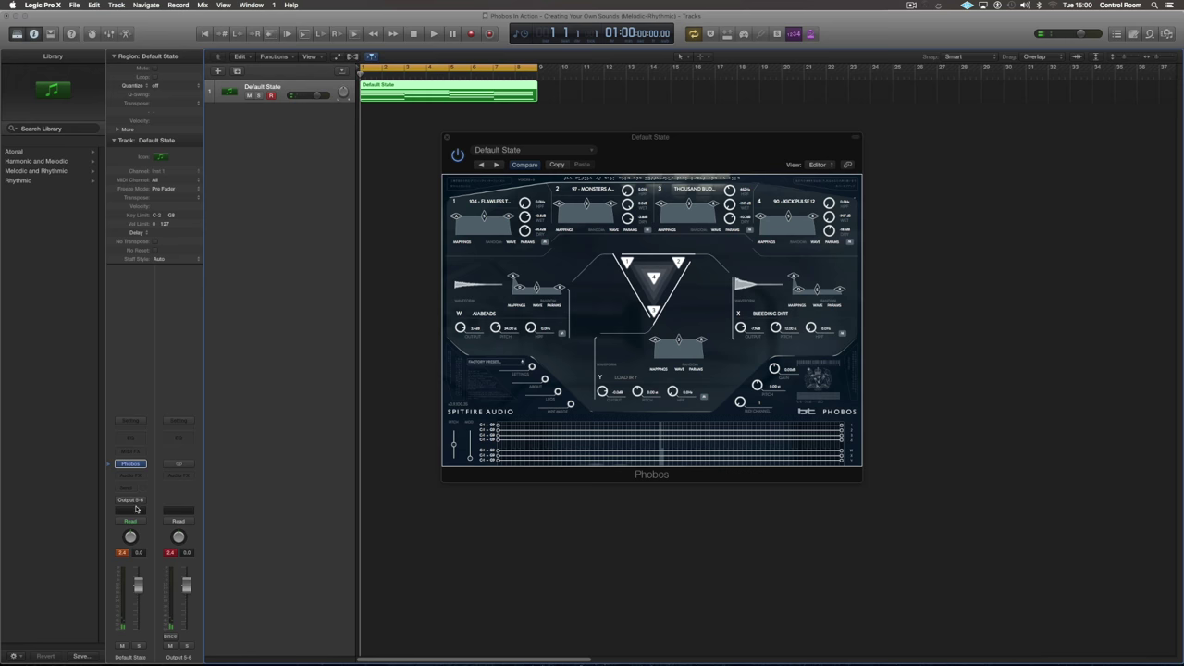
Step: Set the automation mode of the Default State track to Latch and reposition the Phobos window
left_click(134, 520)
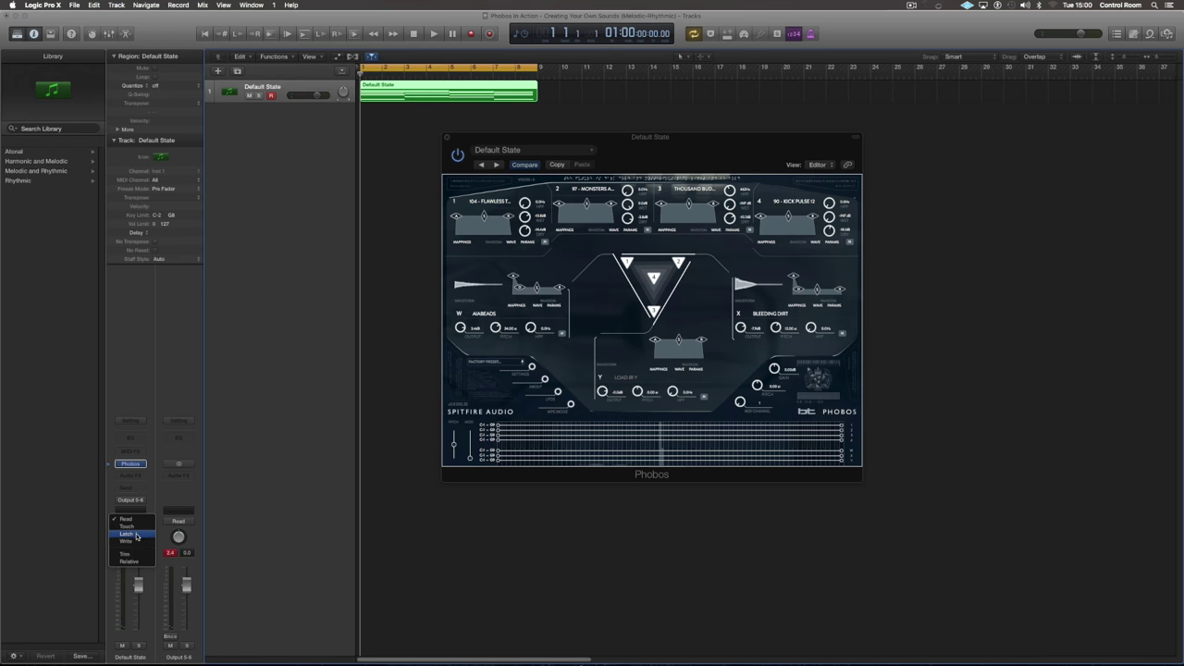
left_click(299, 525)
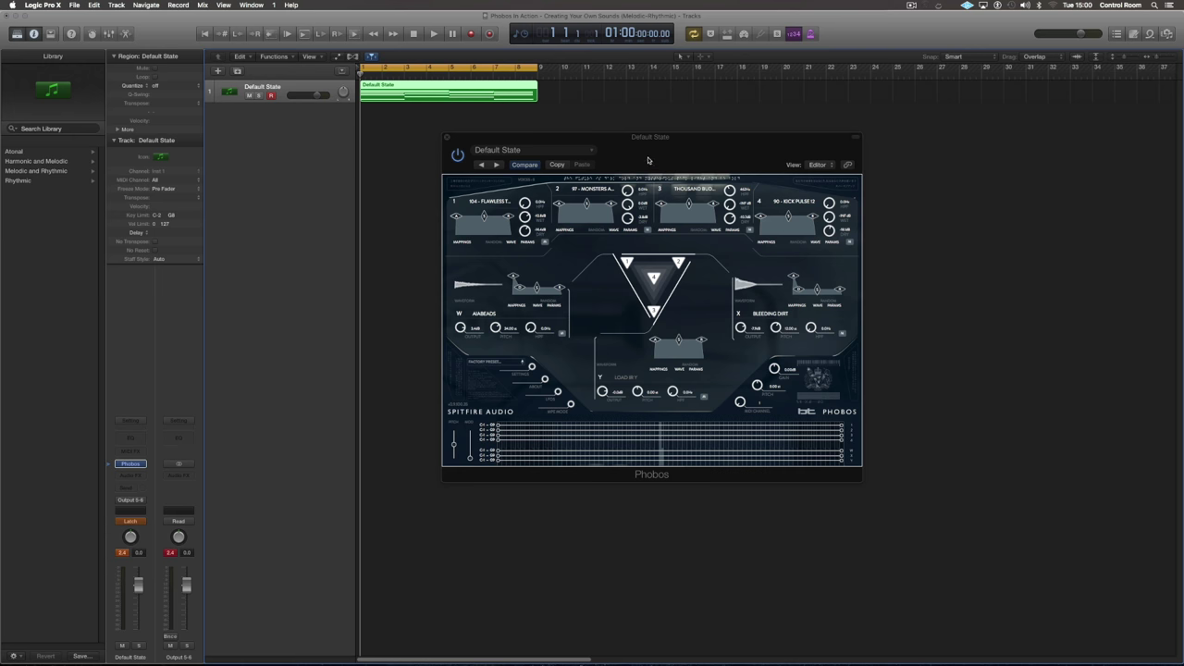
left_click_drag(648, 160, 684, 153)
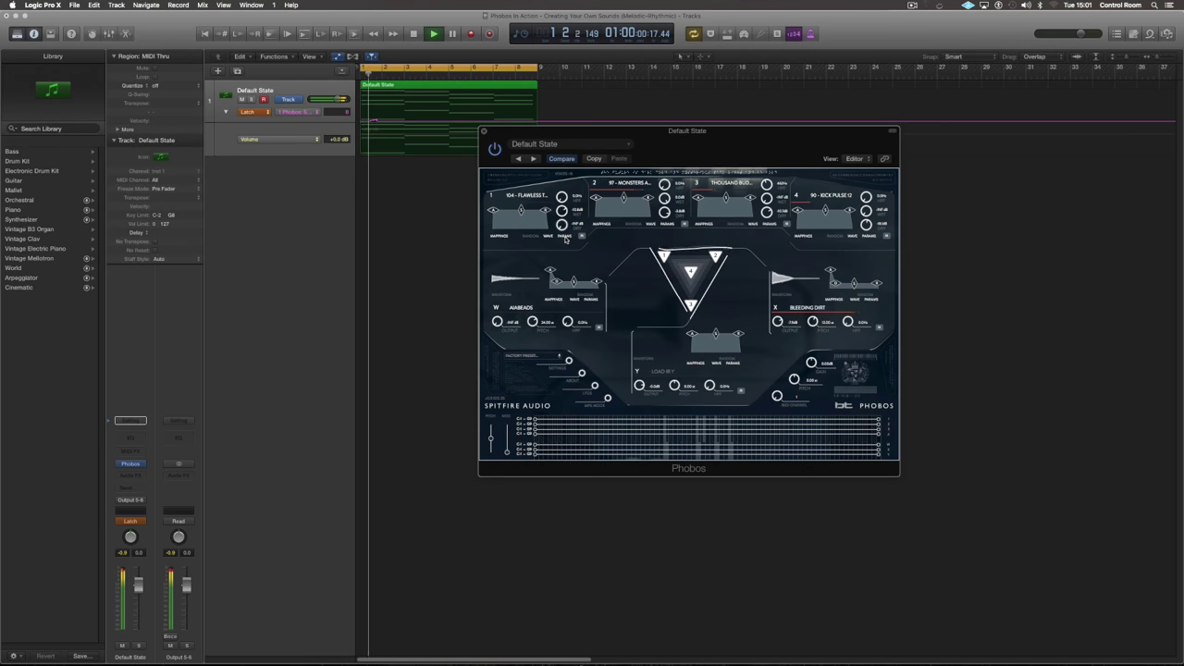
Step: Record live automation during playback, raising source 1's dry level and lowering source 3's dry level
left_click_drag(565, 237, 555, 134)
left_click_drag(767, 212, 761, 251)
key("space")
left_click_drag(694, 161, 684, 224)
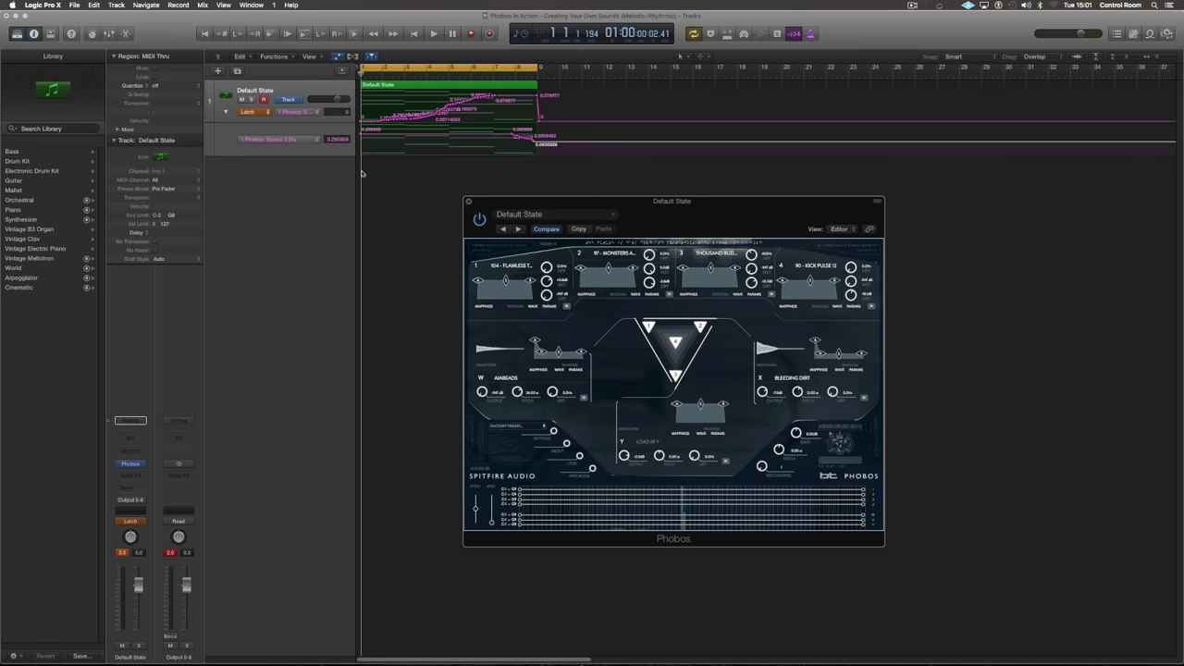
Step: Hide the track's automation lanes and delete the Default State region
left_click(227, 114)
left_click_drag(678, 211, 662, 209)
left_click(483, 89)
key("Delete")
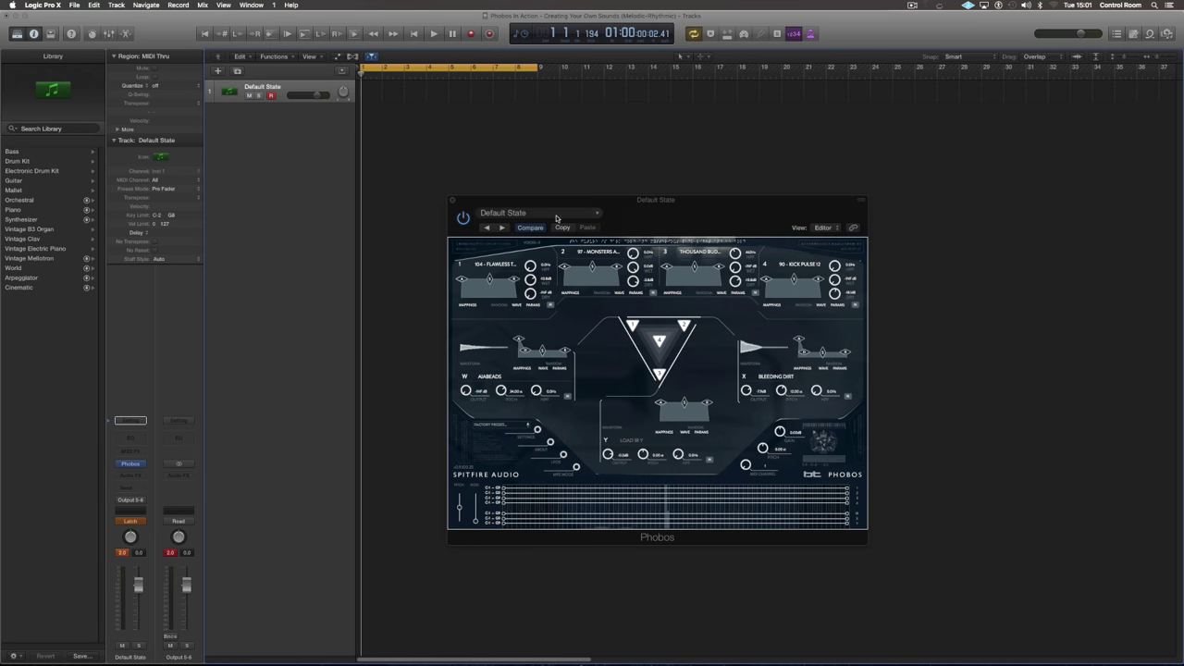
Step: Load the factory preset Pres 0: Default State in Phobos and reposition its window
left_click(564, 214)
mouse_move(534, 423)
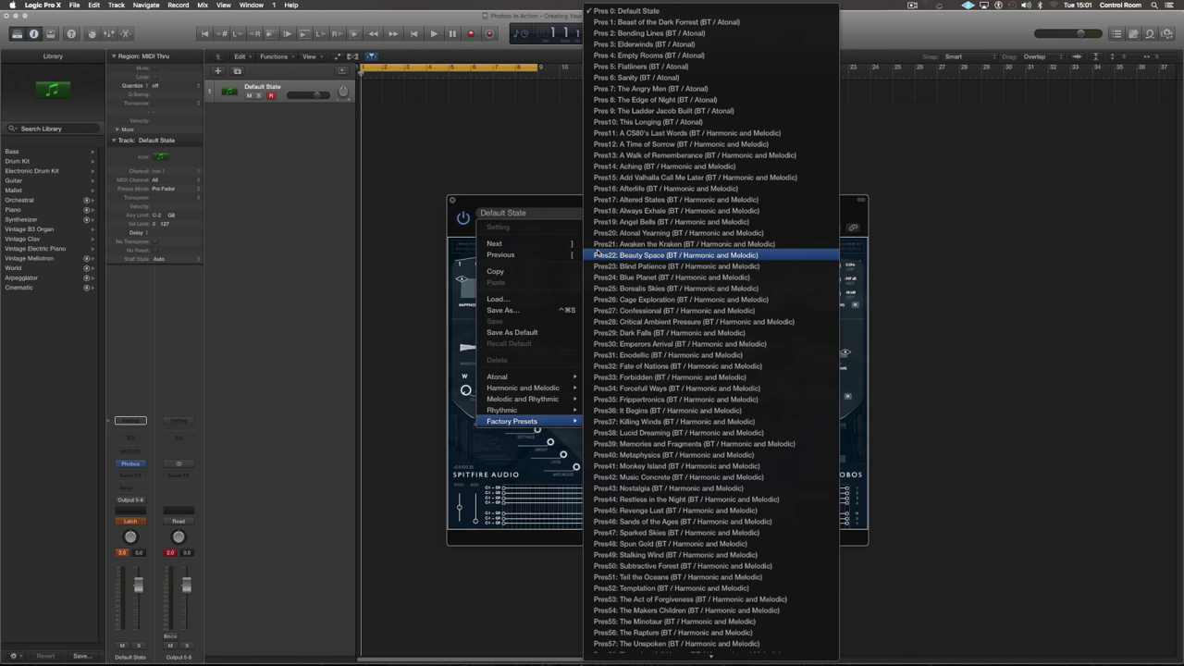
left_click(612, 11)
left_click_drag(684, 207, 632, 167)
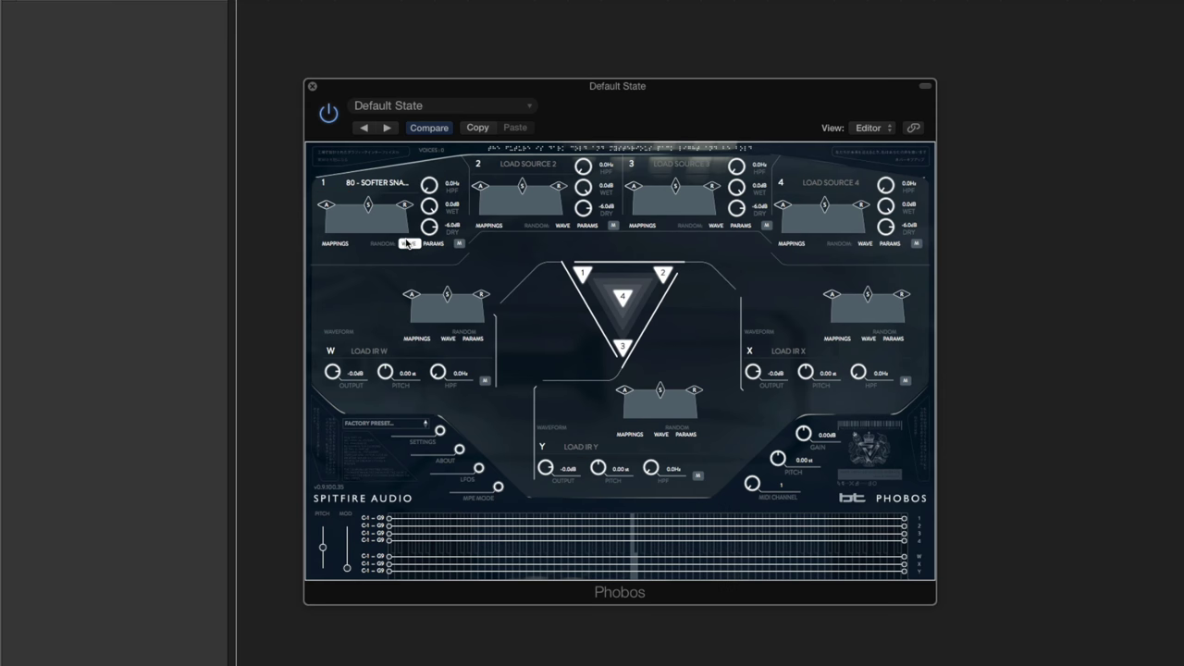
Step: Load the loop 90 - Skull Fuck into source 1, filtering the browser by BT Loops, Dark, Electronic and Rhythm
left_click(380, 190)
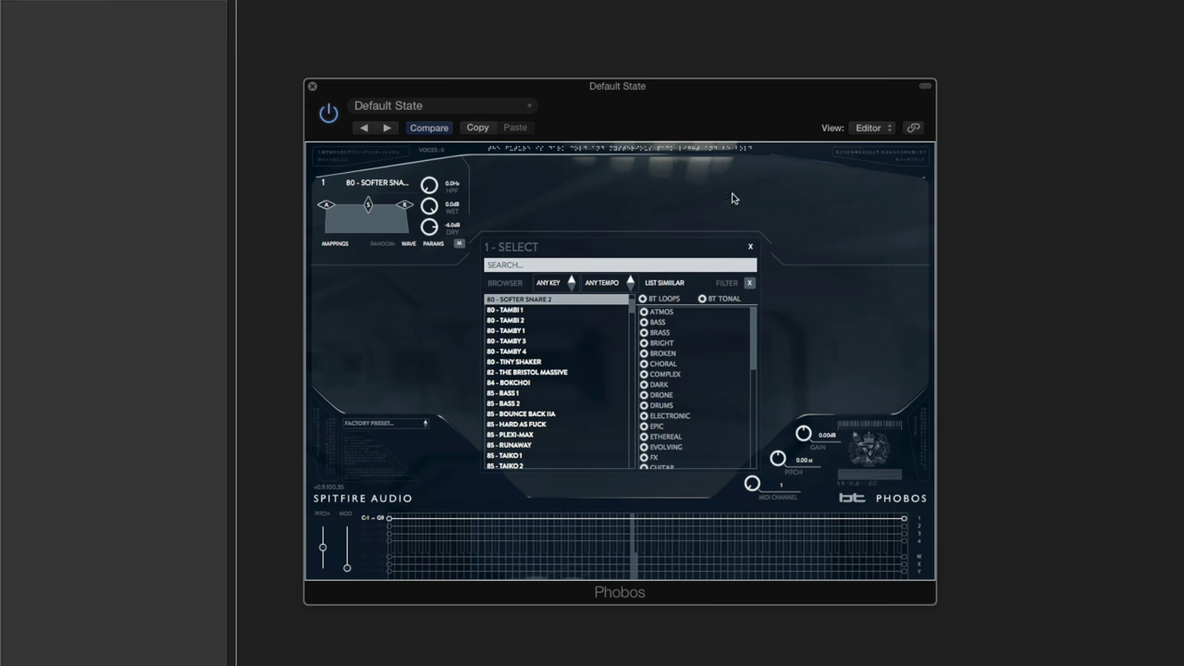
left_click(643, 298)
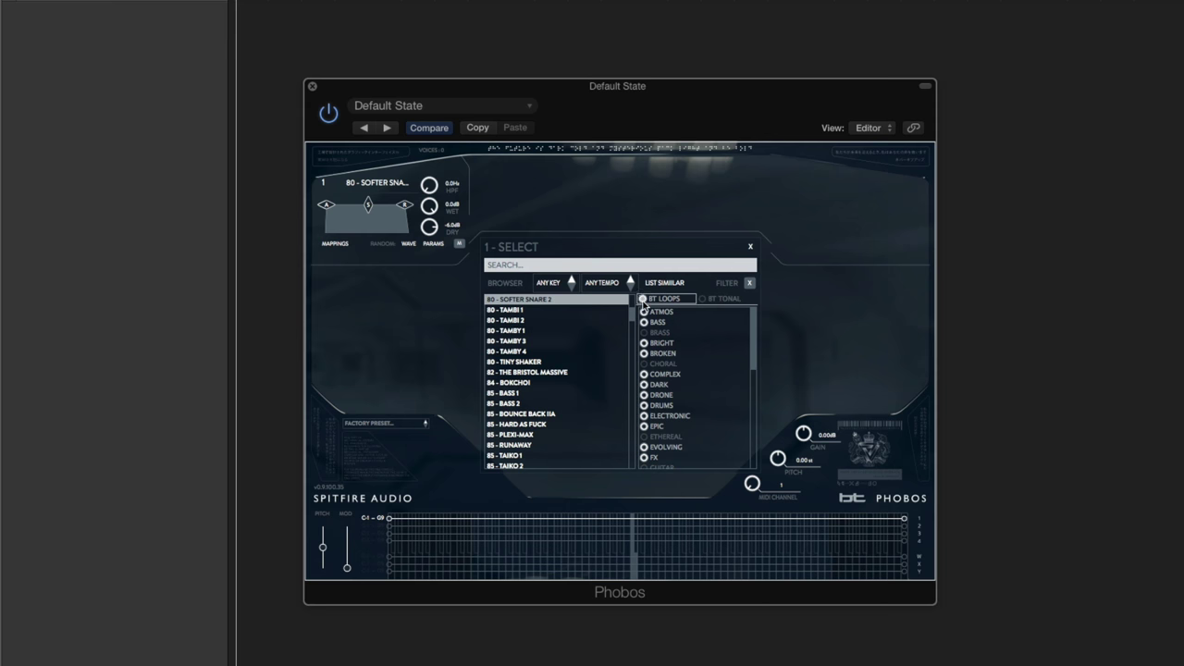
left_click(657, 384)
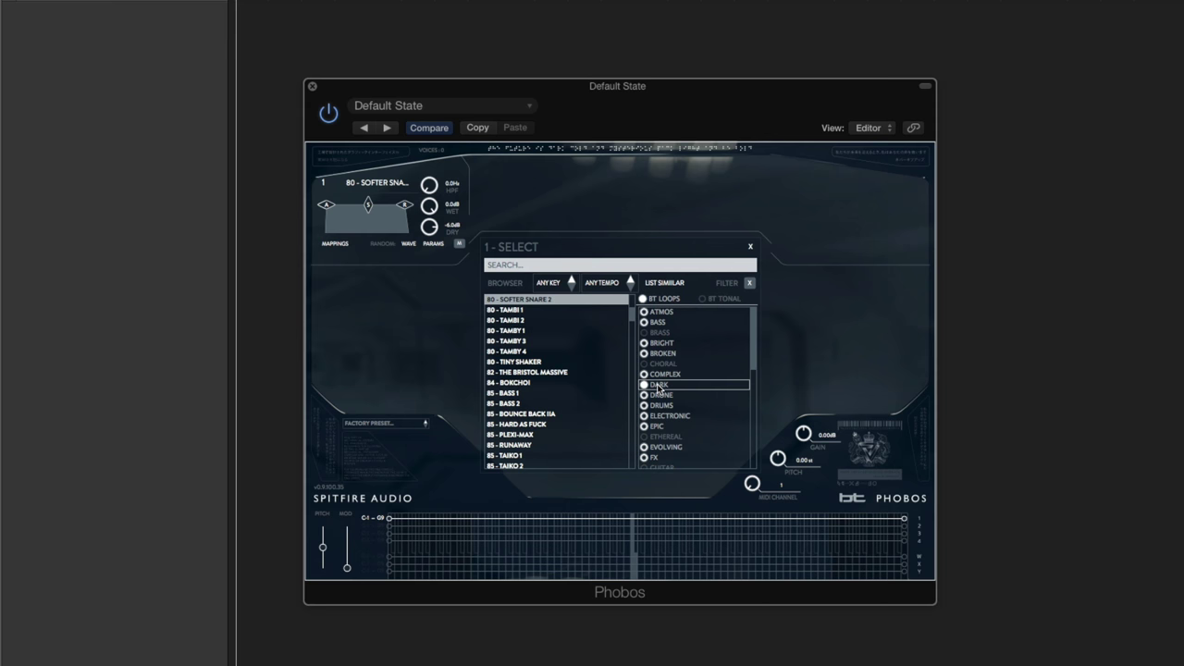
left_click(672, 415)
scroll(683, 414, "down", 5)
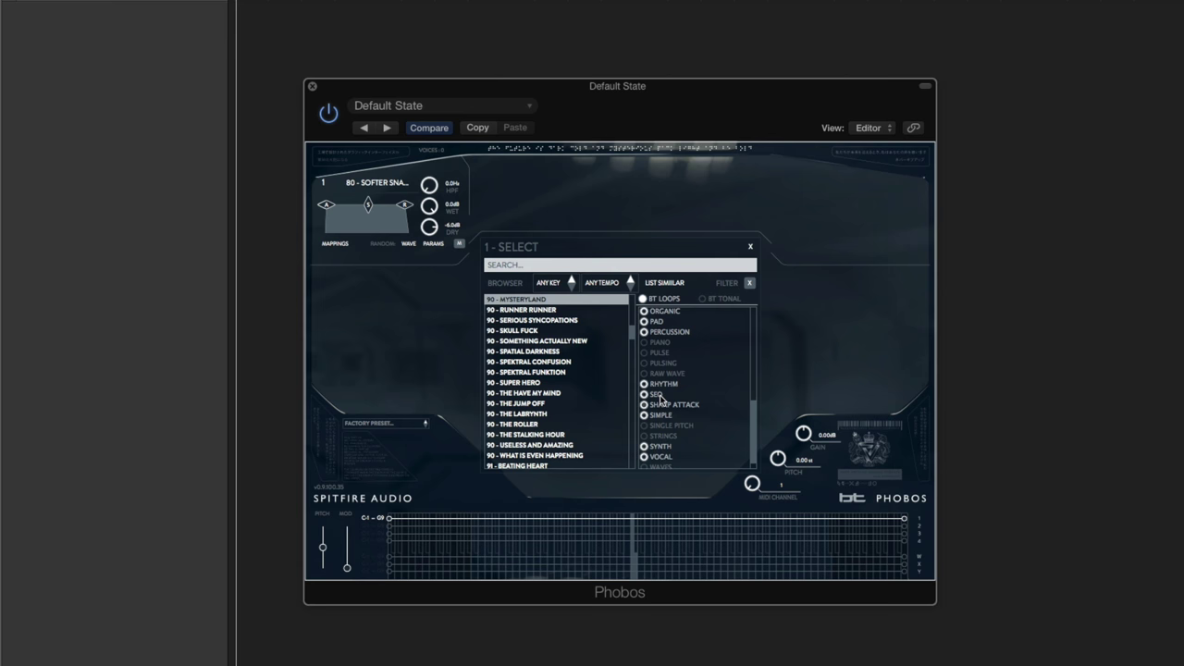
left_click(662, 384)
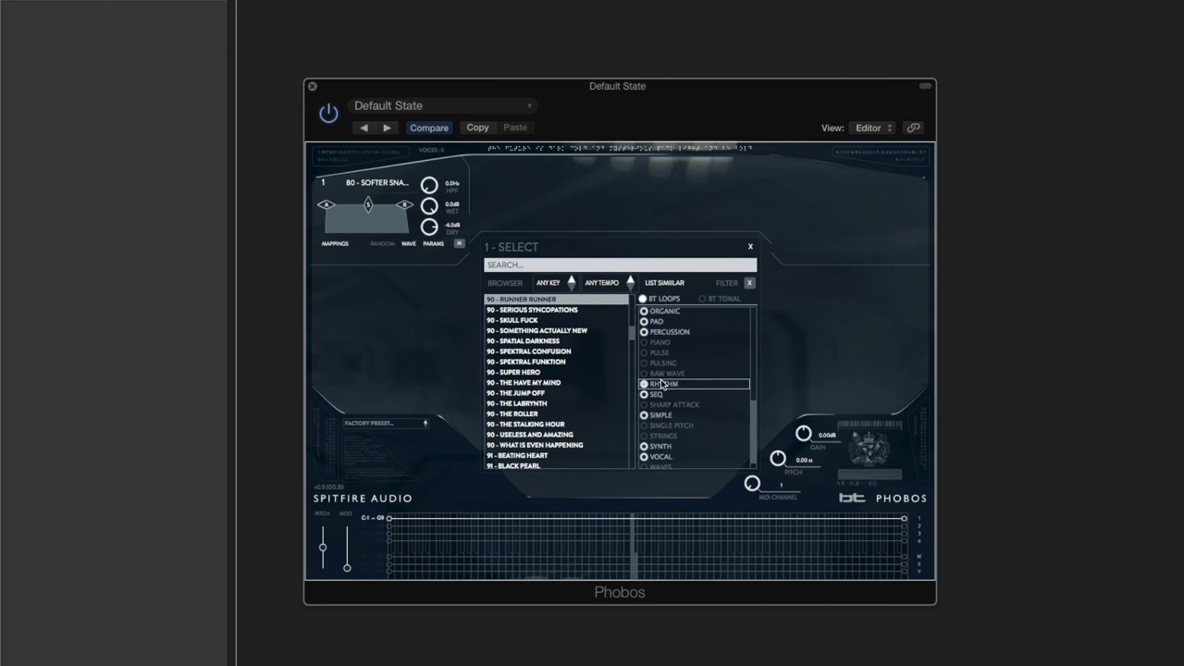
left_click(520, 320)
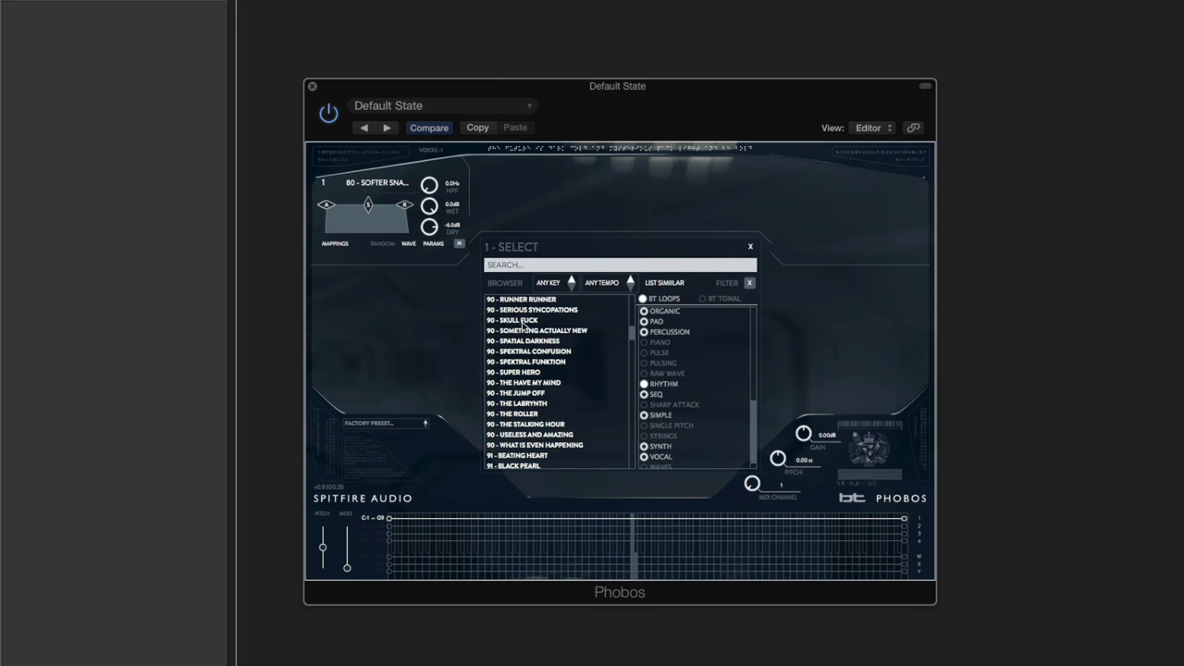
double_click(523, 321)
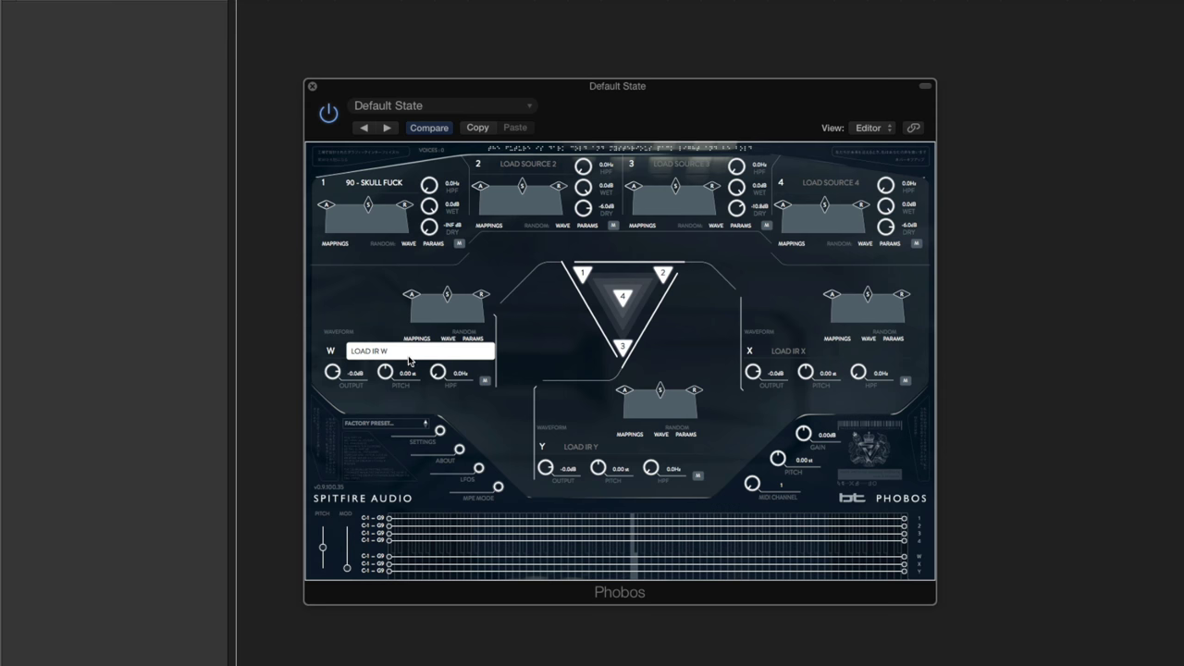
Step: Load Majorica Cathedral Strings into IR slot W, with its output at -4.3 dB and pitch at 12 st
left_click(449, 339)
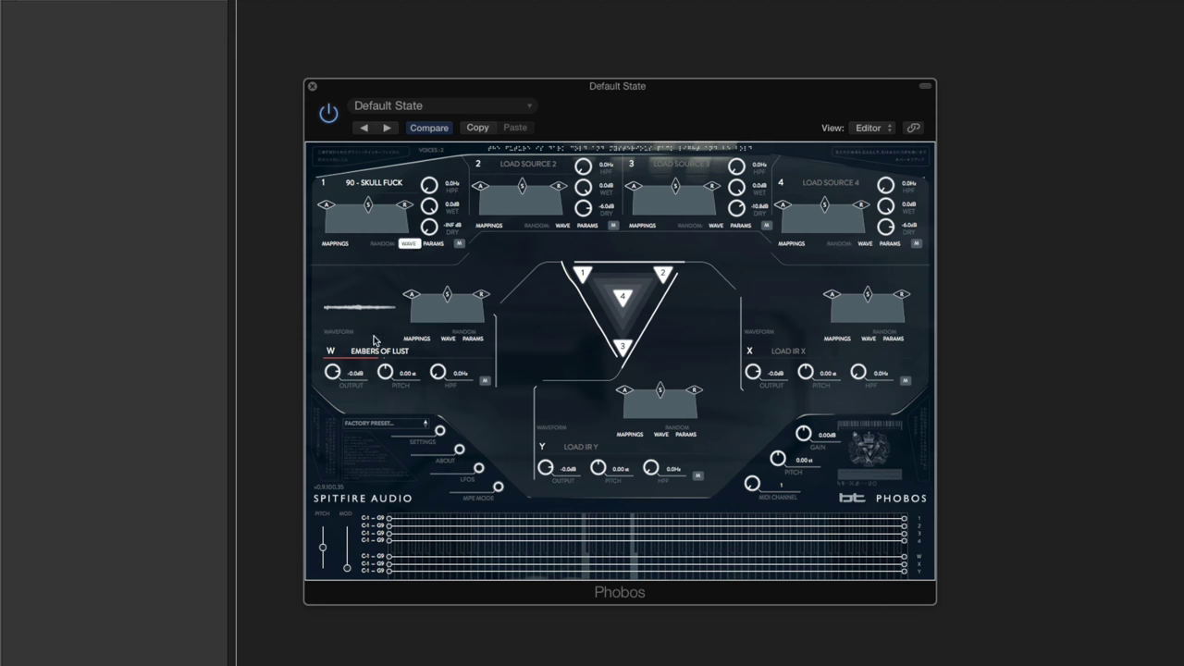
left_click_drag(334, 386, 337, 364)
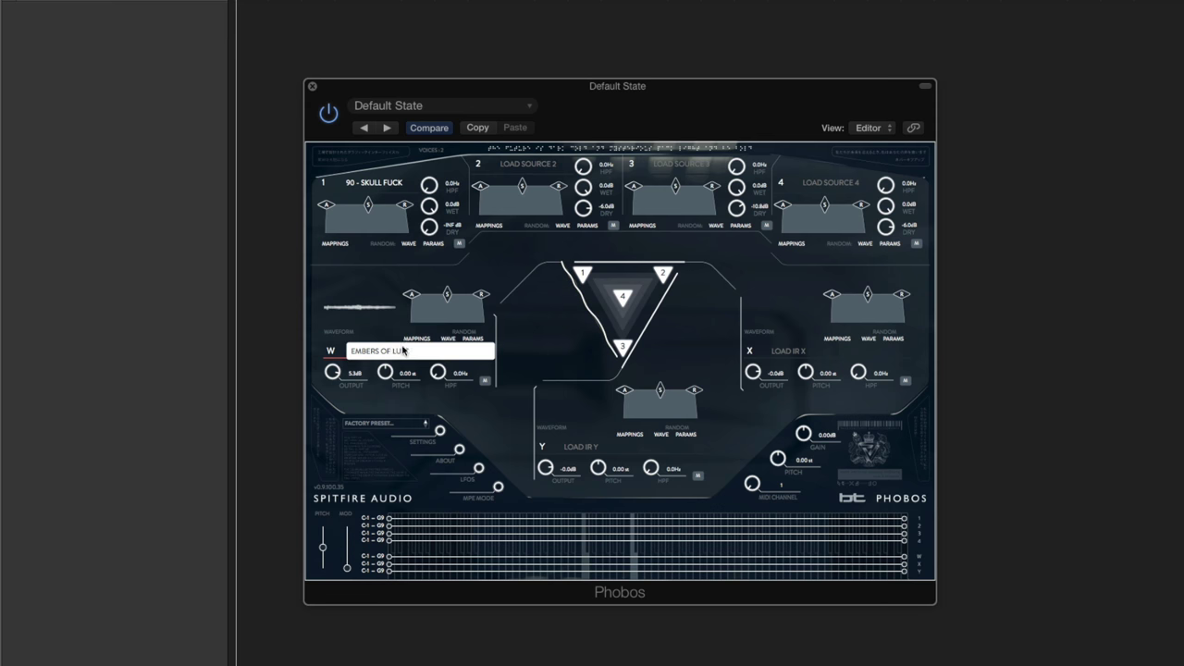
left_click(447, 338)
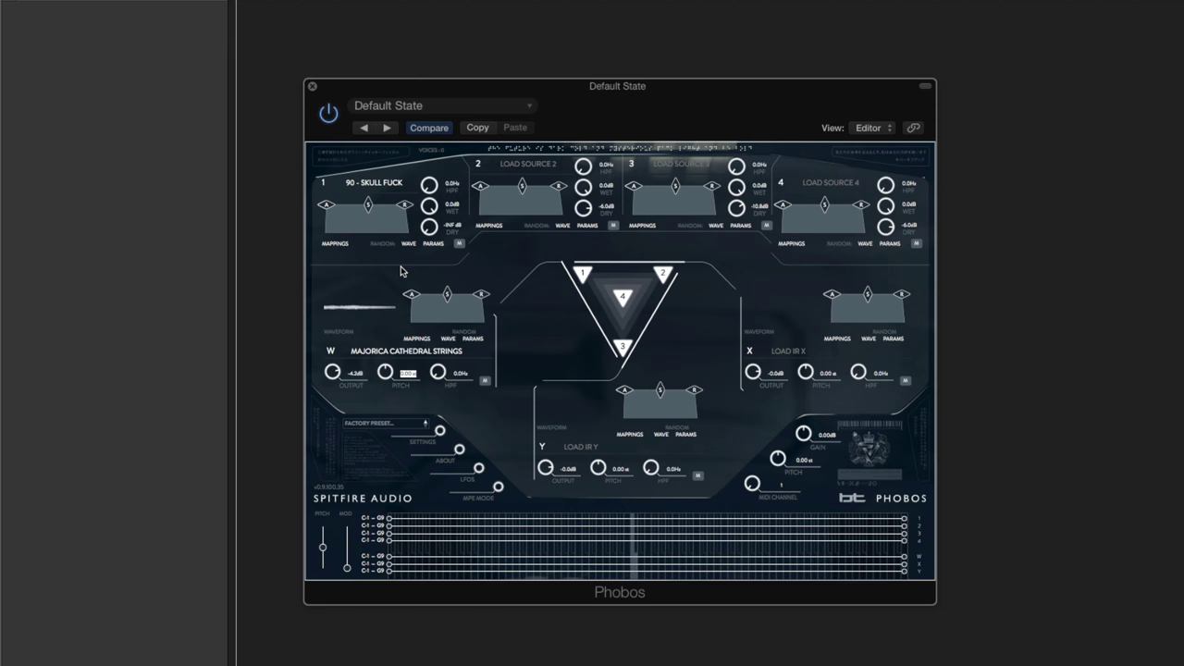
key("Return")
Step: Lower source 1's low-pass filter frequency and set its wet level to -7.3 dB and dry level to -19.5 dB
left_click_drag(428, 205, 425, 217)
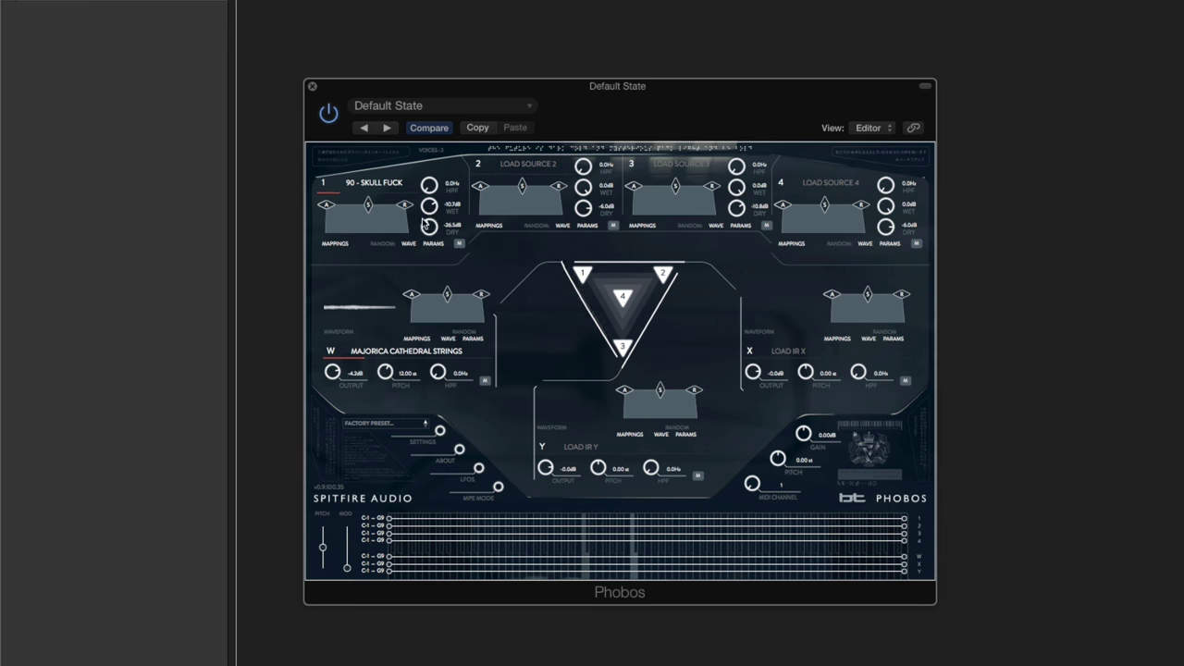
left_click(322, 219)
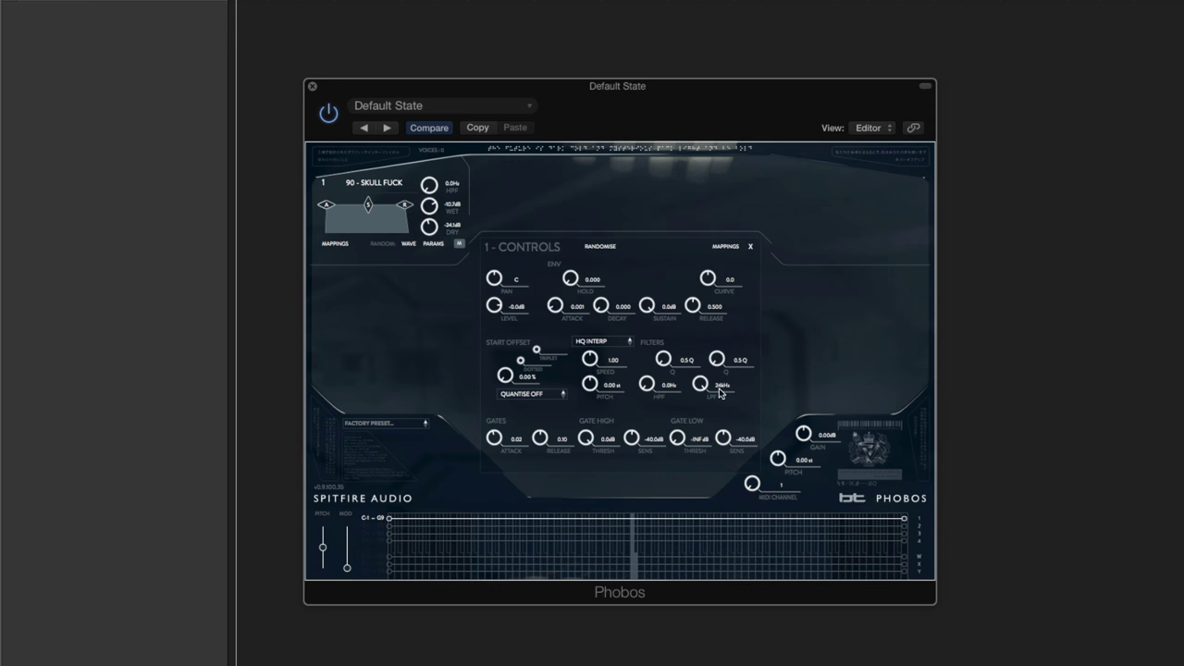
left_click_drag(700, 386, 692, 449)
left_click(750, 246)
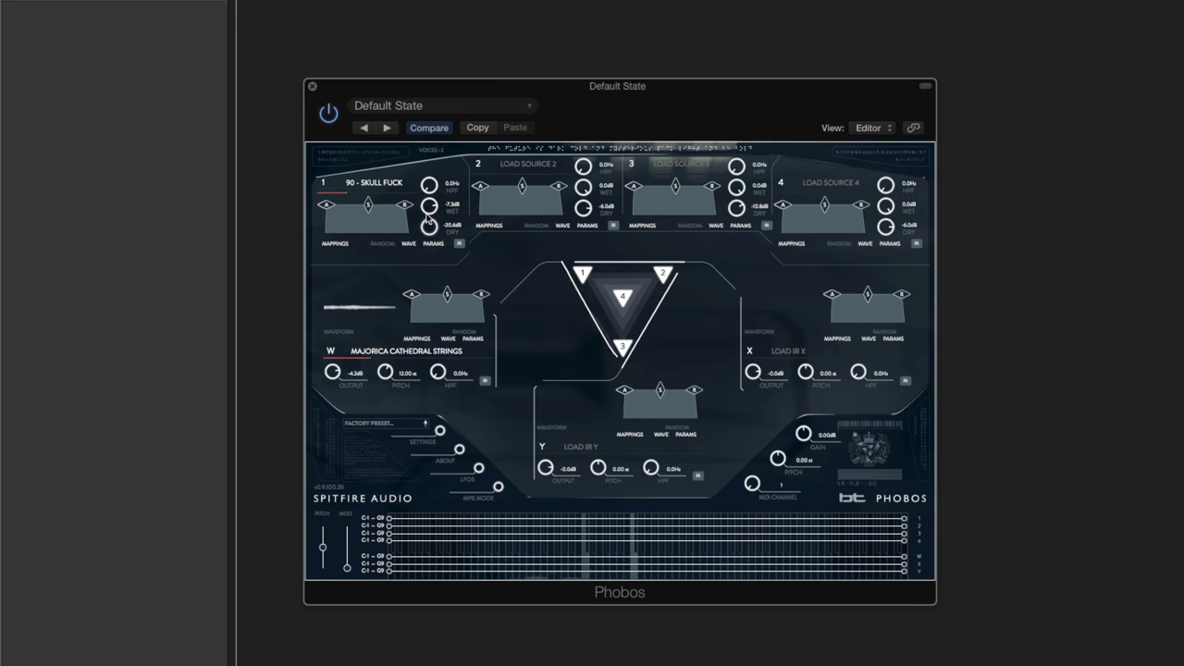
left_click_drag(426, 214, 427, 211)
Step: Lower the sustain of W's envelope with a short decay, and mute both source 1 and W
left_click_drag(447, 294, 448, 302)
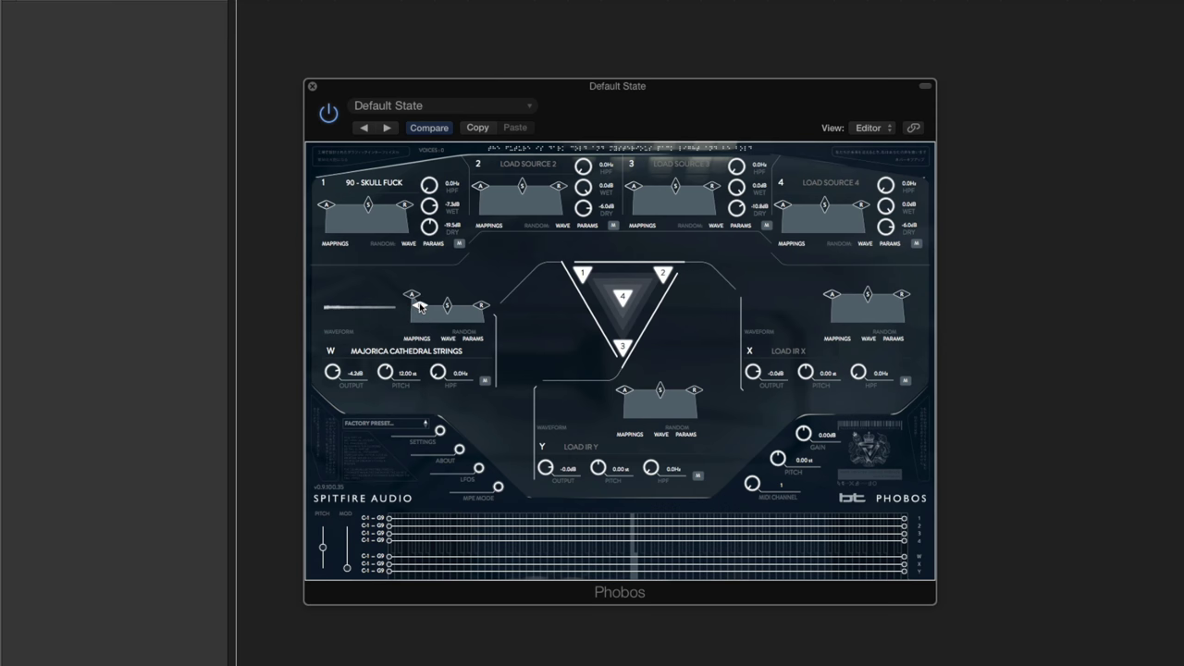
left_click_drag(447, 306, 447, 310)
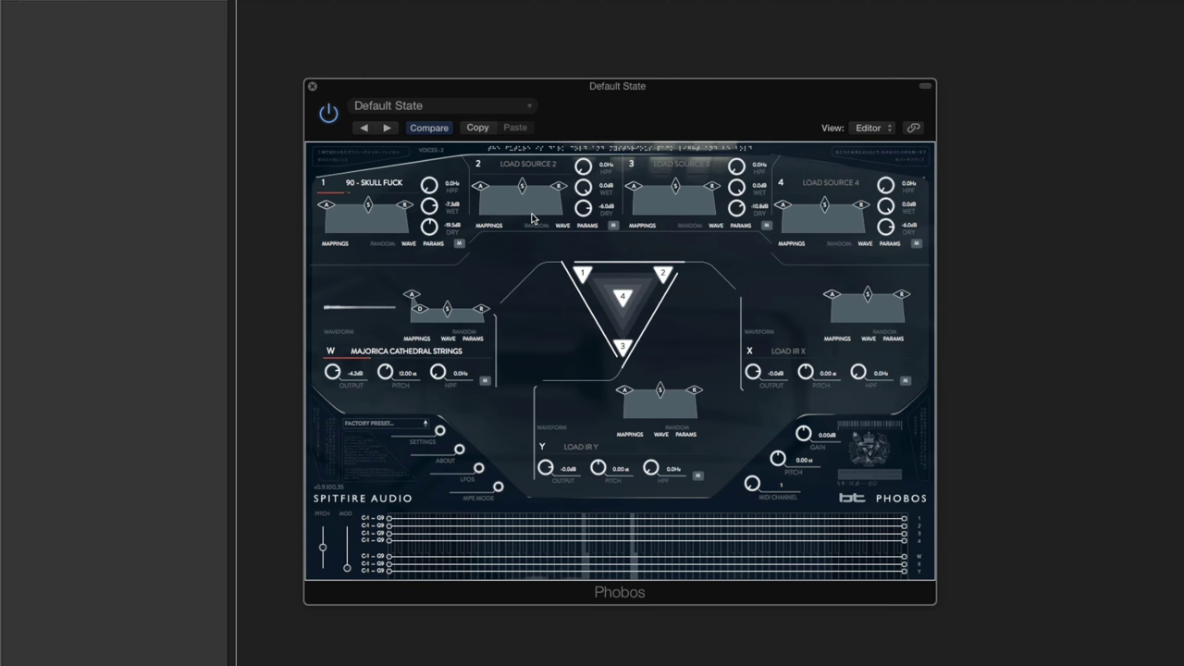
left_click(458, 243)
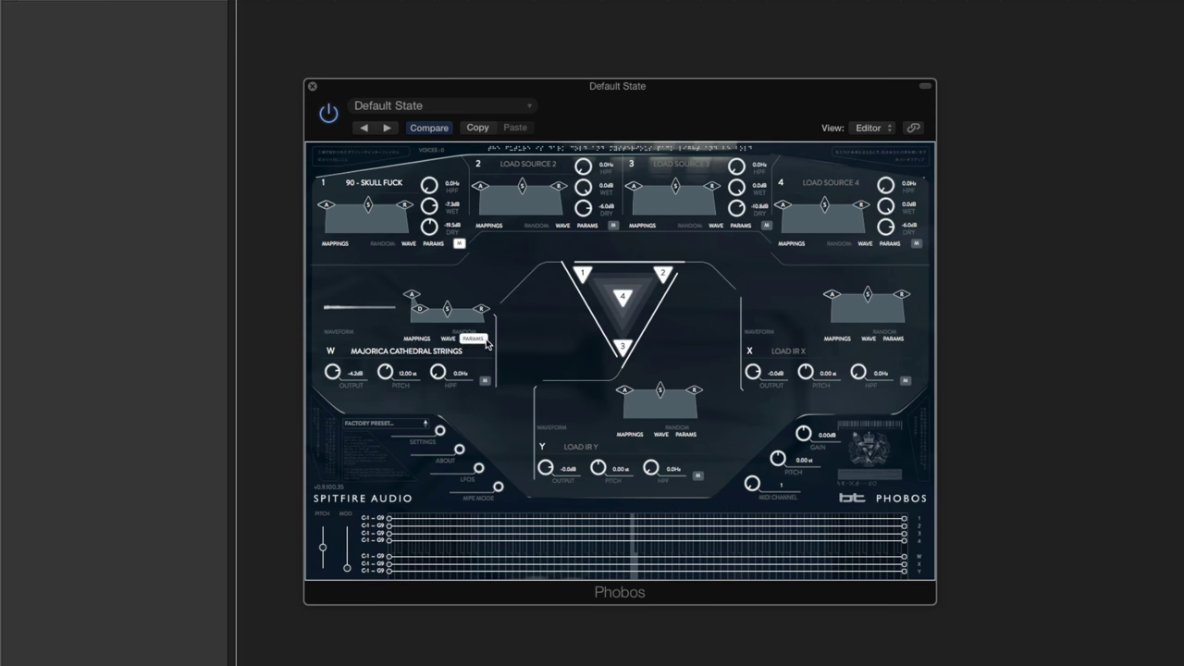
left_click(485, 381)
Step: Open the sound browser for source 2 and filter it by BT Loops, Broken, Dark and Drums
left_click(518, 166)
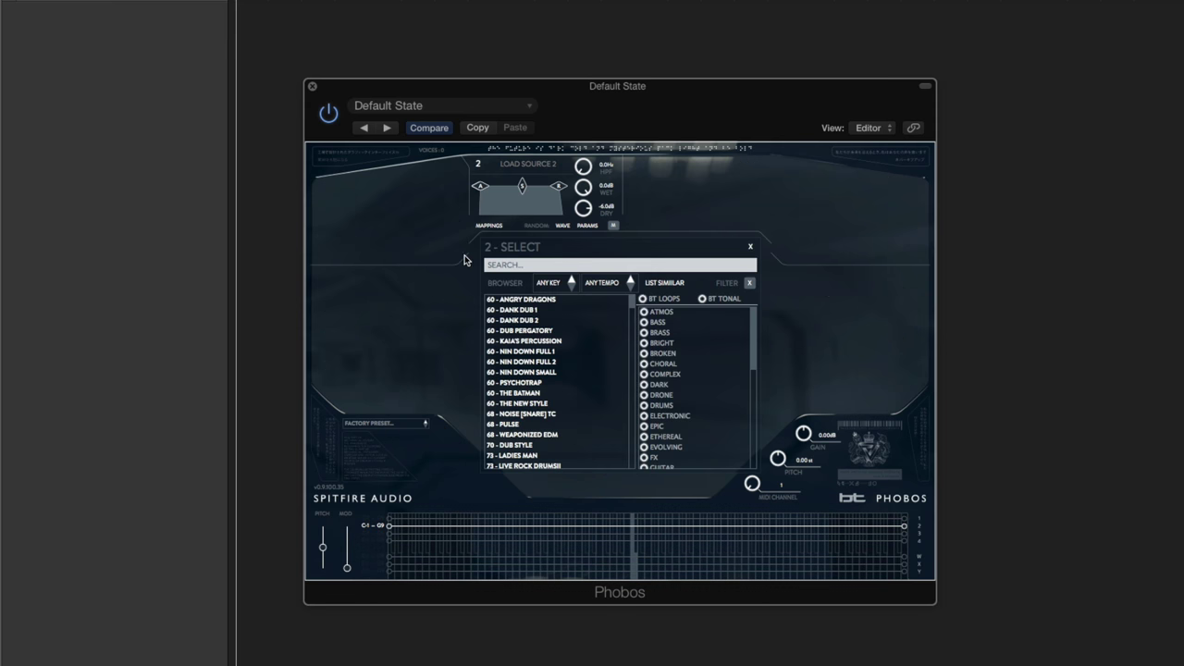
left_click(659, 300)
left_click(663, 354)
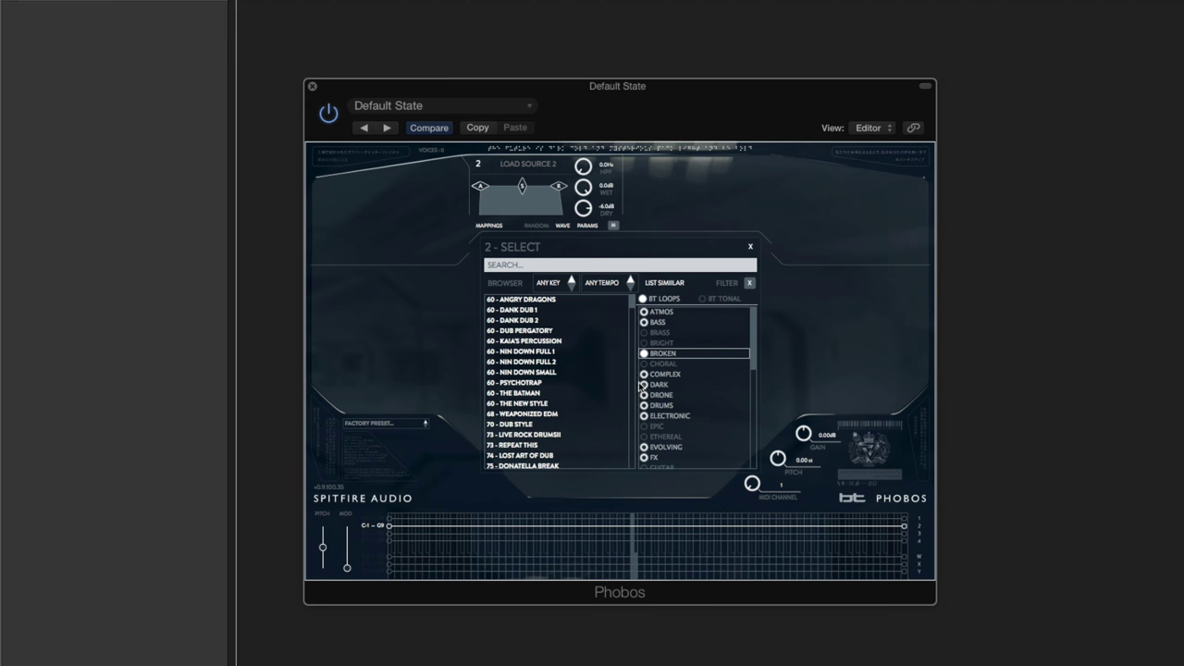
left_click(644, 384)
left_click(649, 405)
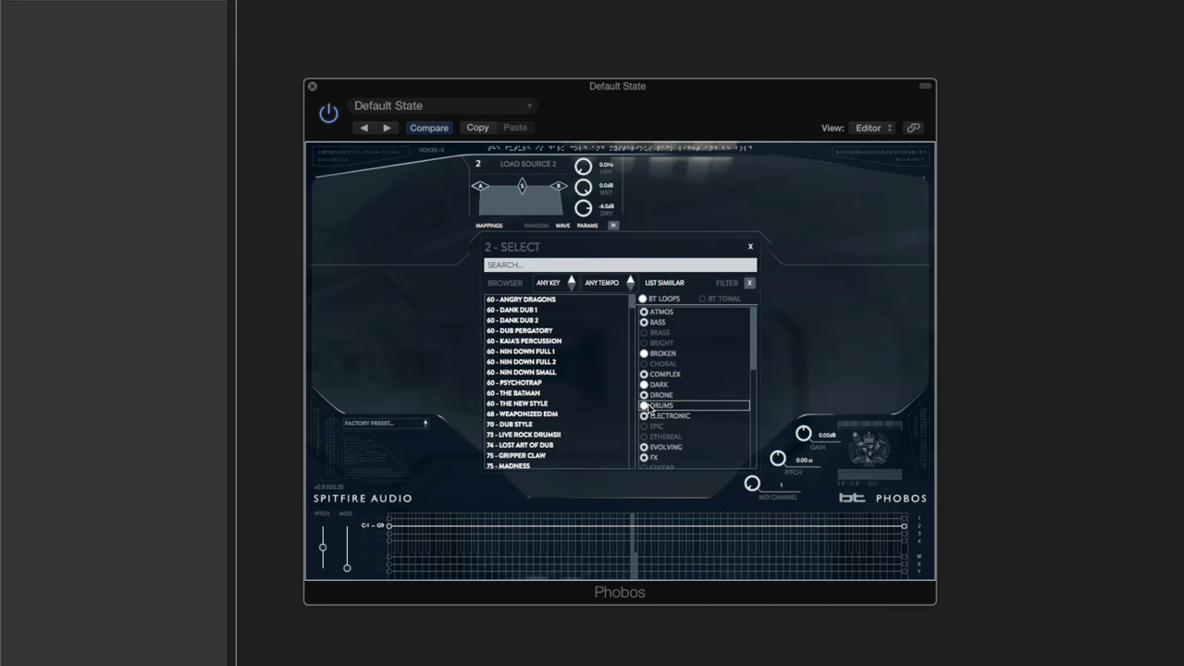
Step: Audition the filtered drum loops for source 2, from the 60 BPM entries through the 90 BPM ones
left_click(529, 333)
left_click(530, 374)
left_click(531, 392)
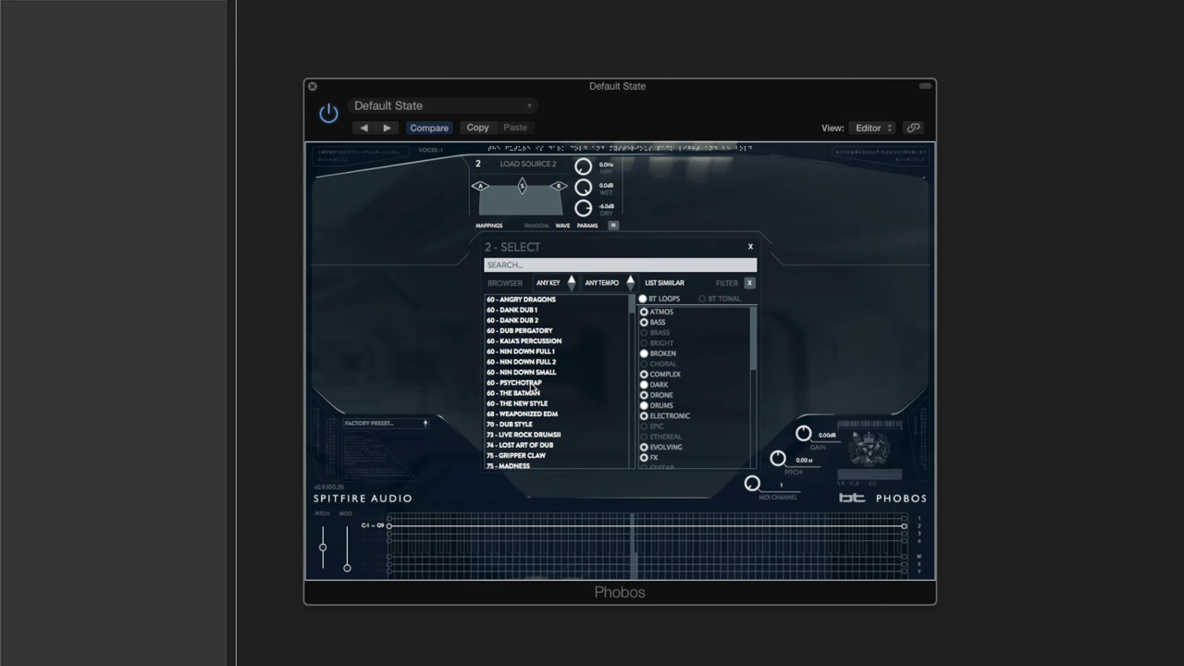
left_click(534, 403)
left_click(534, 414)
left_click(528, 425)
left_click(529, 434)
left_click(529, 445)
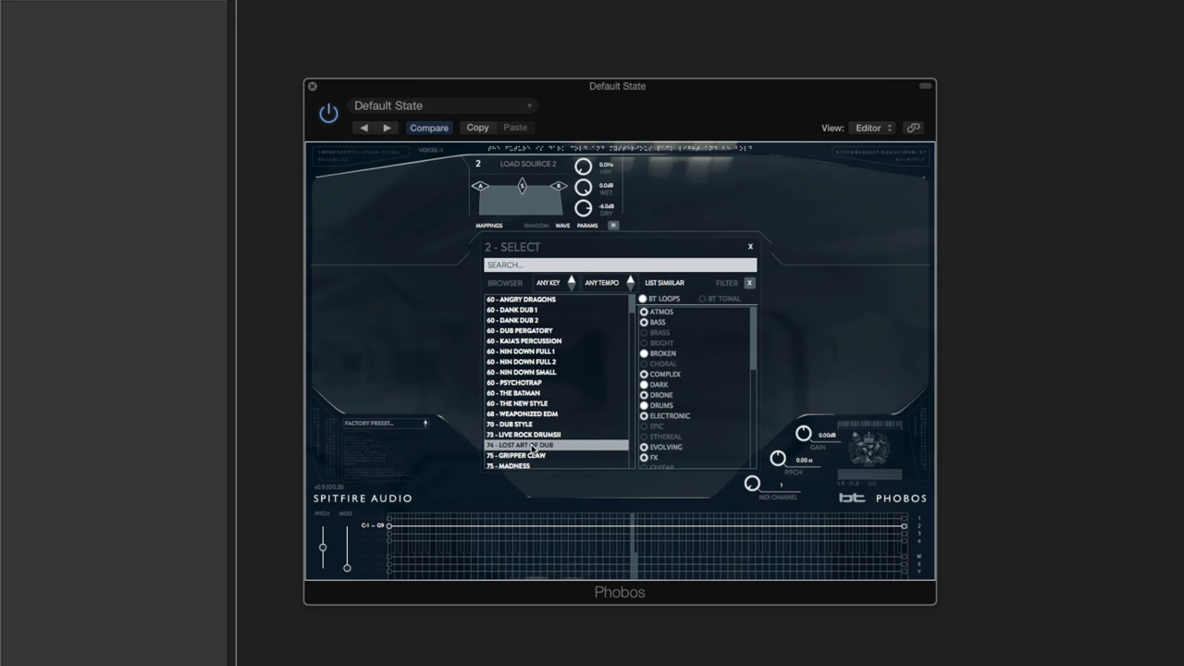
left_click_drag(633, 306, 632, 359)
left_click(518, 412)
left_click(524, 425)
left_click(535, 434)
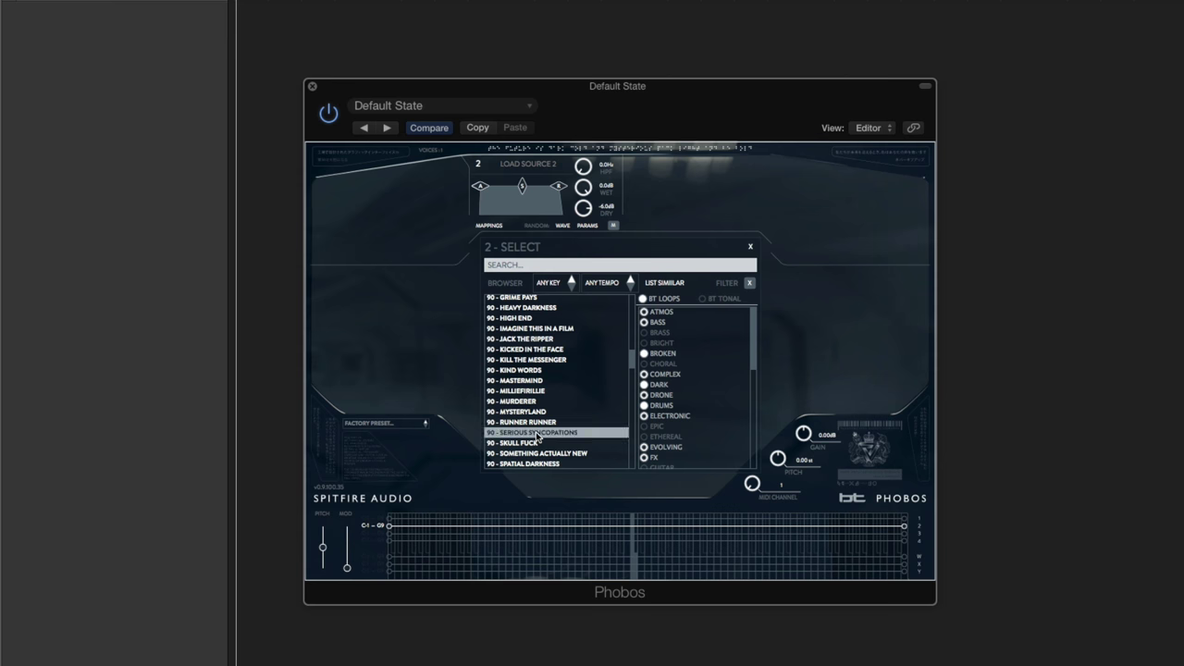
left_click(523, 445)
left_click(530, 445)
left_click(540, 454)
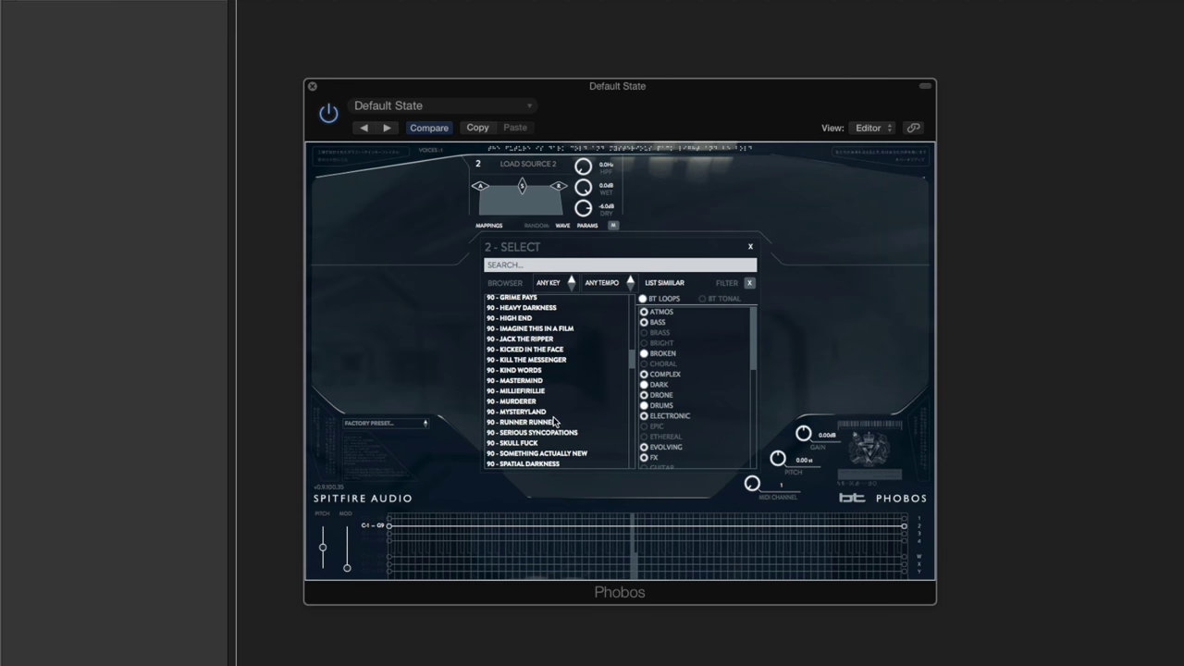
Step: Audition the loop 90 - The Roller and load it into source 2
left_click_drag(632, 360, 631, 374)
left_click(537, 390)
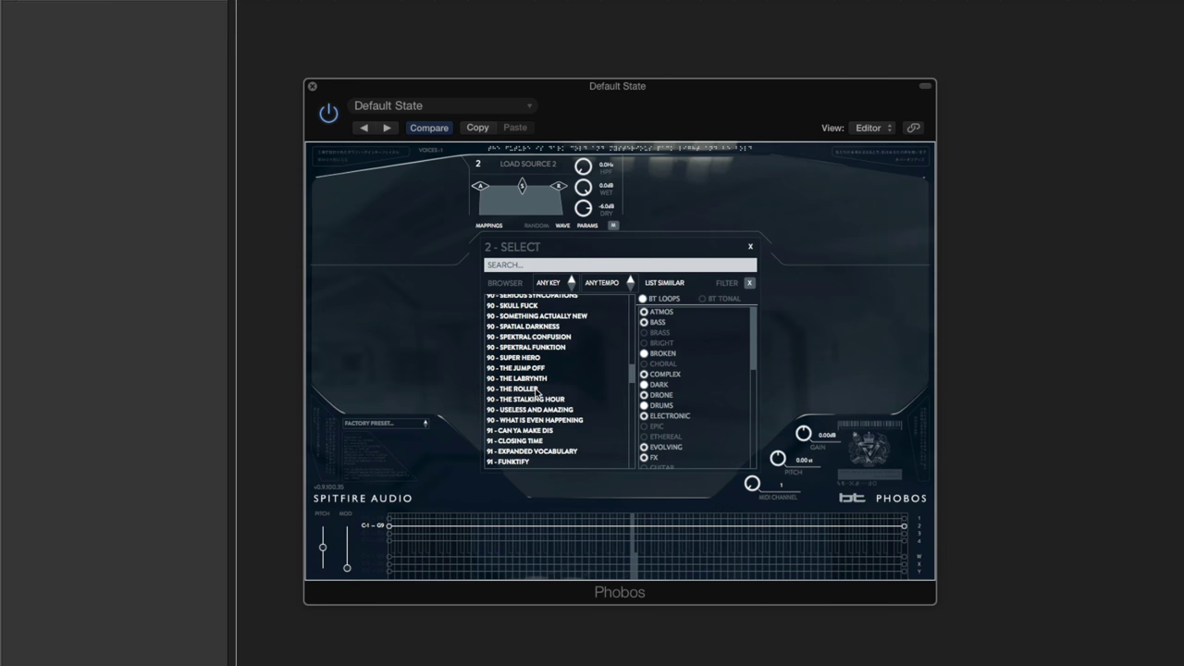
double_click(531, 390)
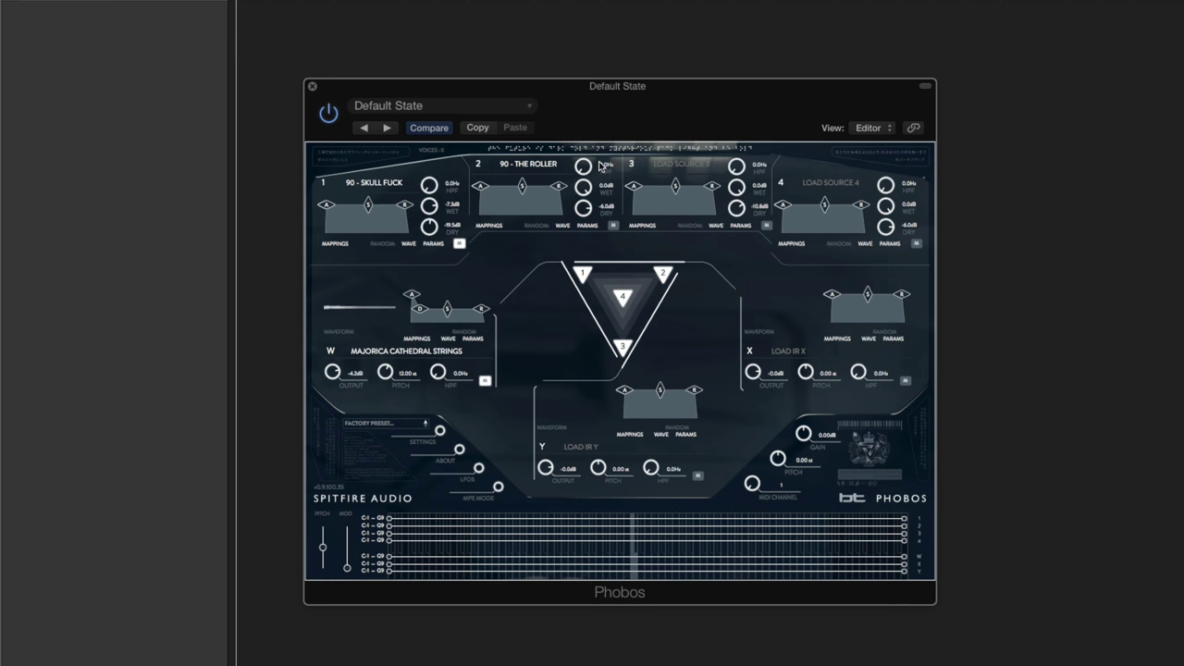
Step: Raise source 2's high-pass filter frequency and unmute source 1 and W
left_click_drag(583, 167, 575, 142)
left_click(460, 244)
left_click(485, 381)
Step: Set source 2's high-pass filter to 227 Hz and dry level to -INF dB, and W's output to 1.1 dB
left_click_drag(583, 208, 575, 248)
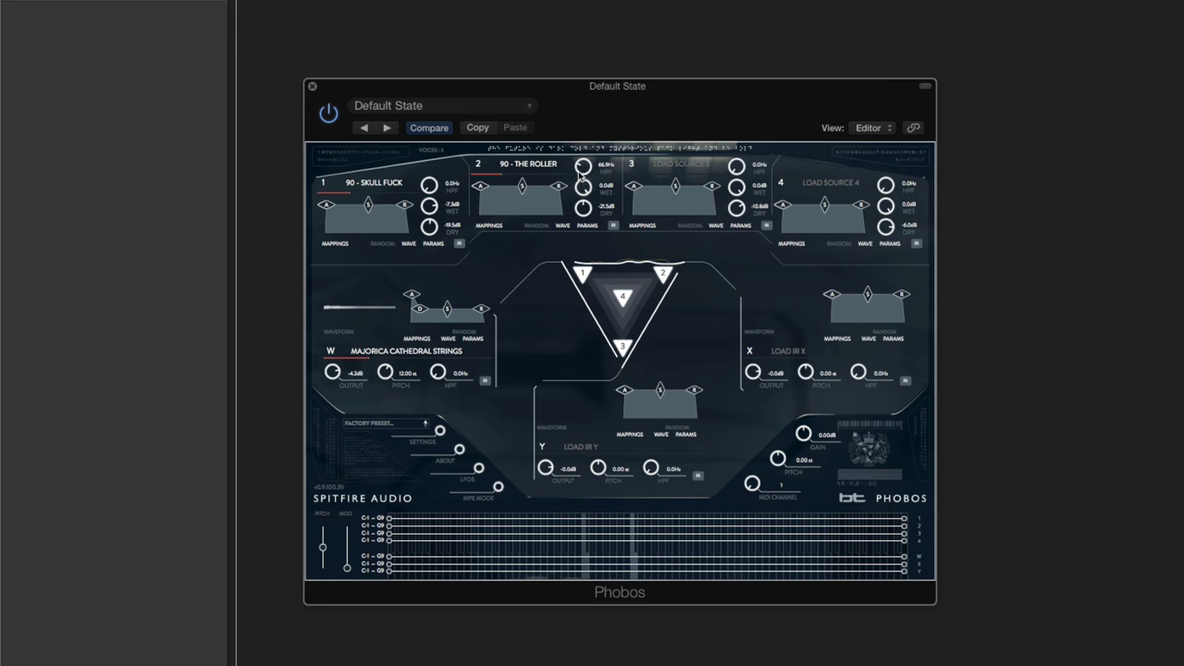
left_click_drag(579, 167, 579, 149)
left_click_drag(336, 372, 337, 370)
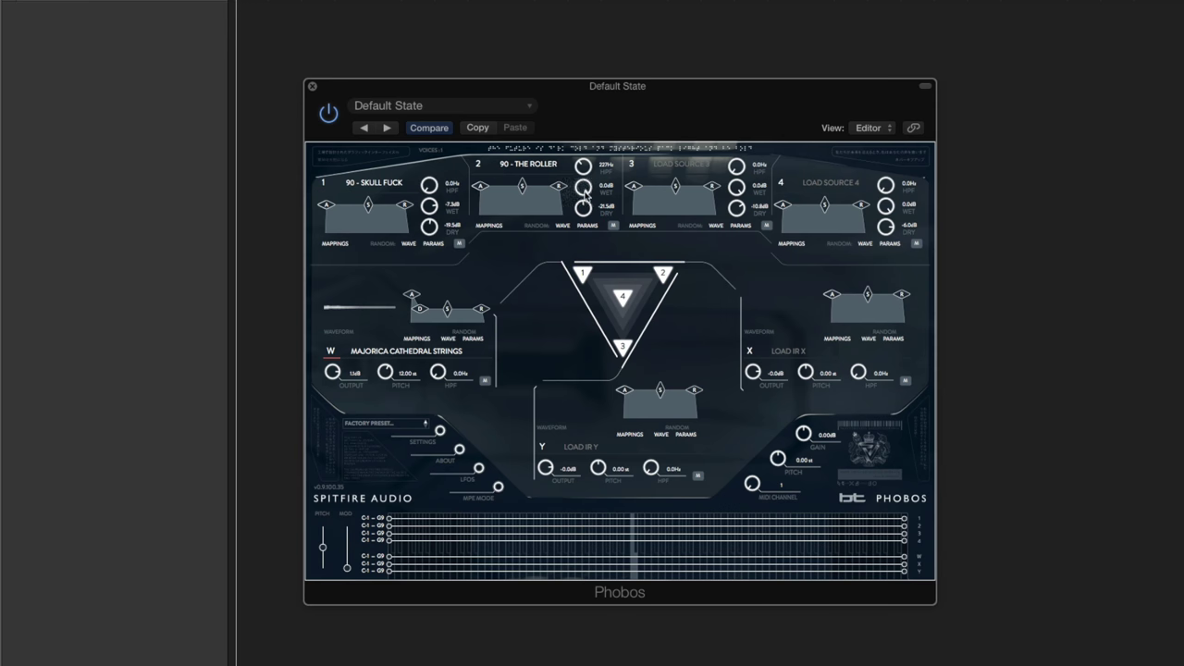
left_click_drag(584, 206, 573, 357)
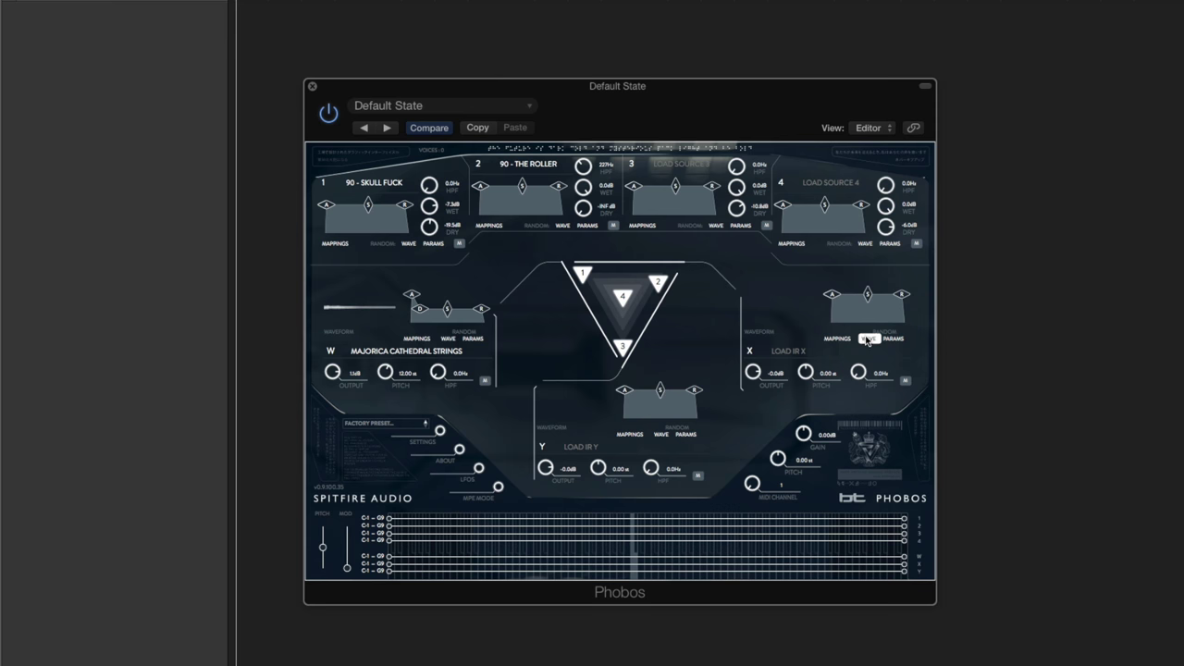
Step: Load the tonal impulse response Thousand Budahas into X, filtering the browser by BT Tonal, Bright, Choral and Drone
left_click(752, 351)
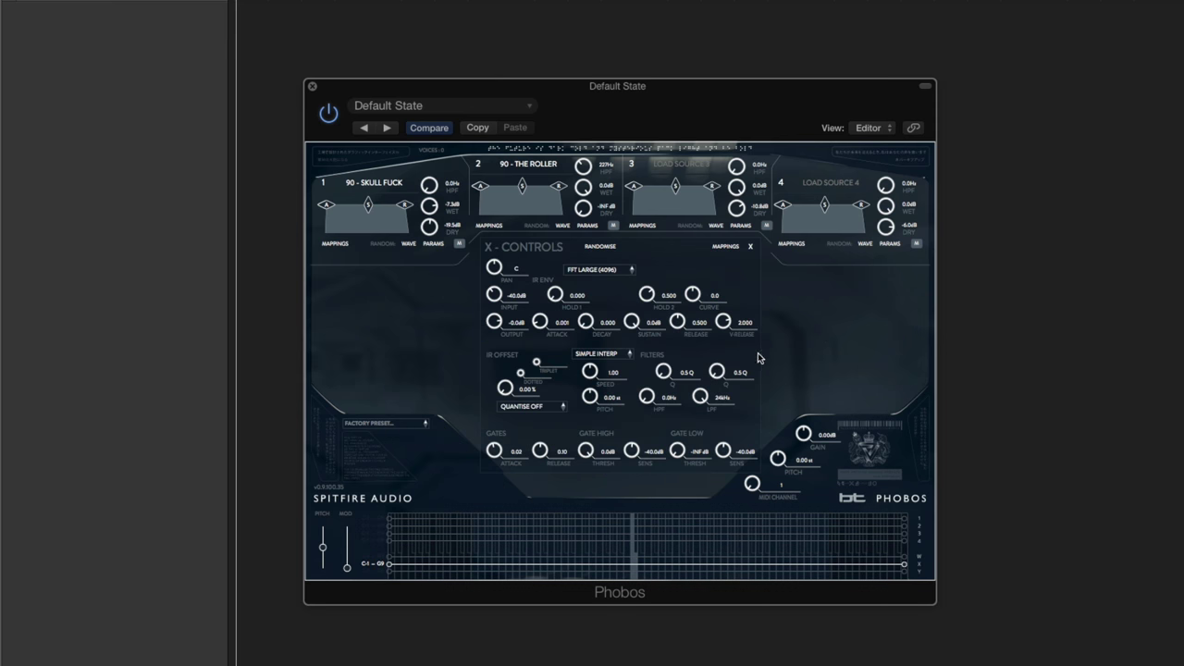
left_click(856, 361)
left_click(810, 351)
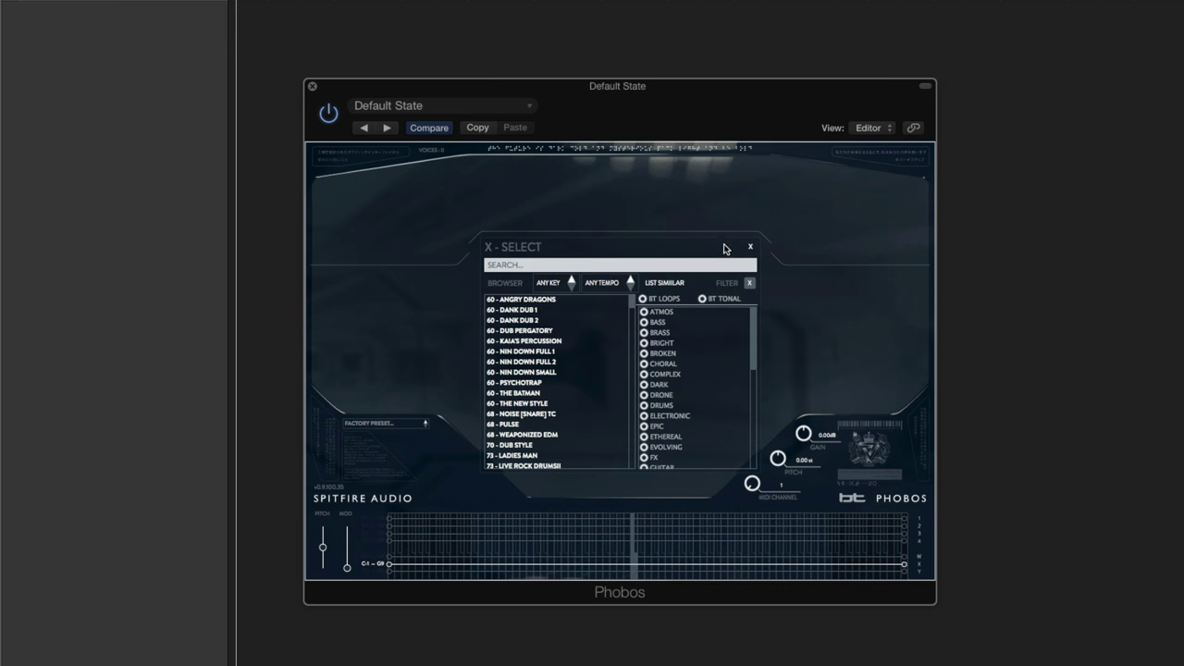
left_click(702, 299)
left_click(659, 345)
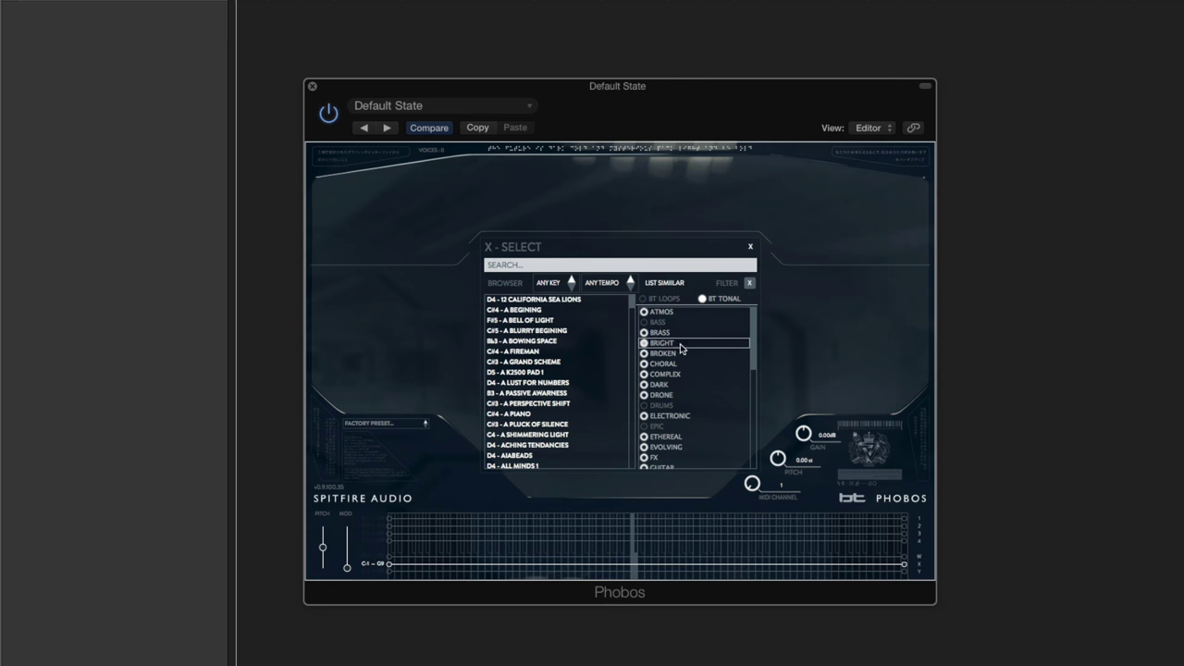
left_click(663, 364)
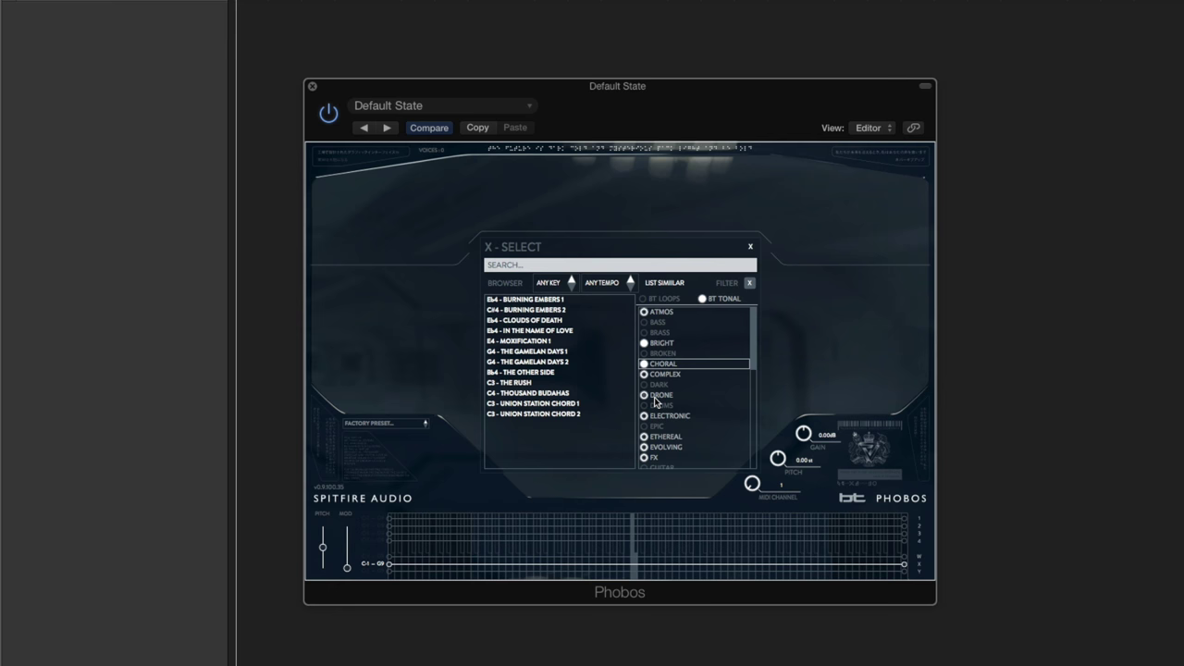
left_click(656, 396)
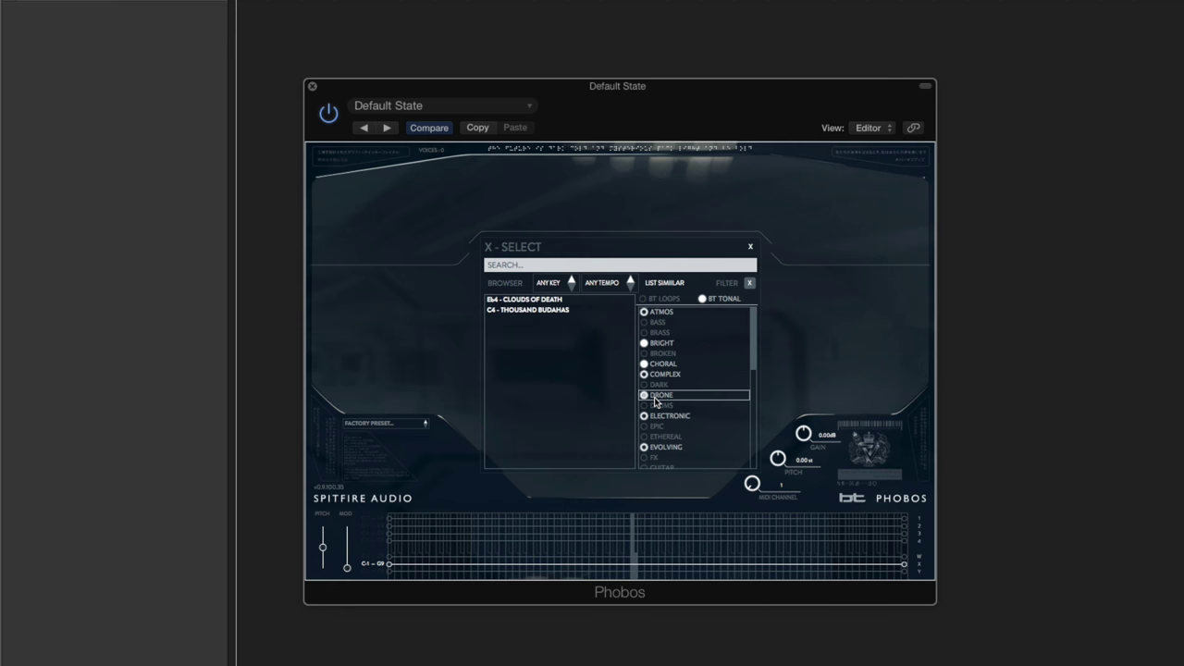
double_click(536, 311)
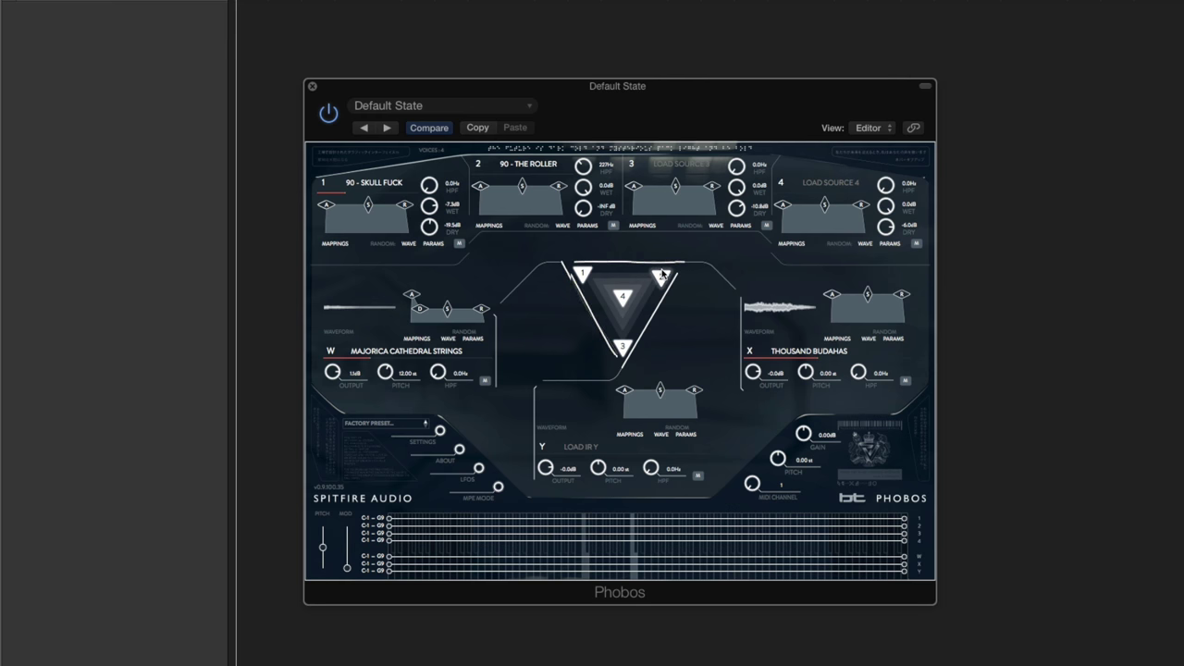
Step: Set X's pitch to 12 st and output to -4.6 dB, and mute source 1 and W
double_click(824, 374)
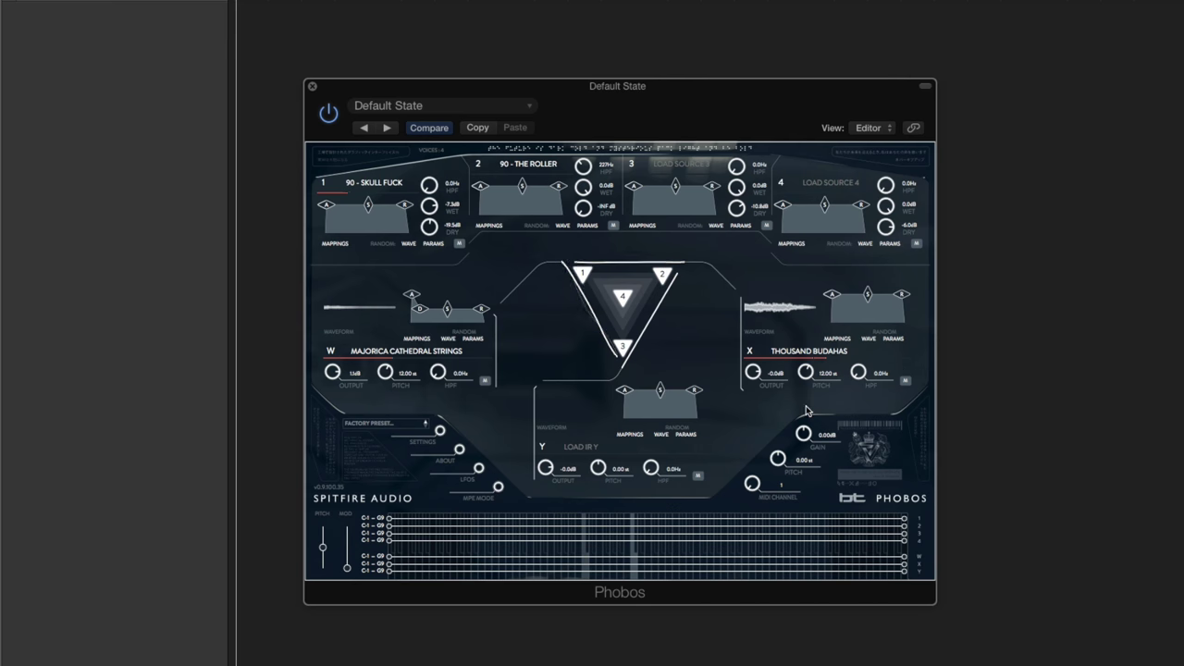
left_click_drag(753, 372, 754, 390)
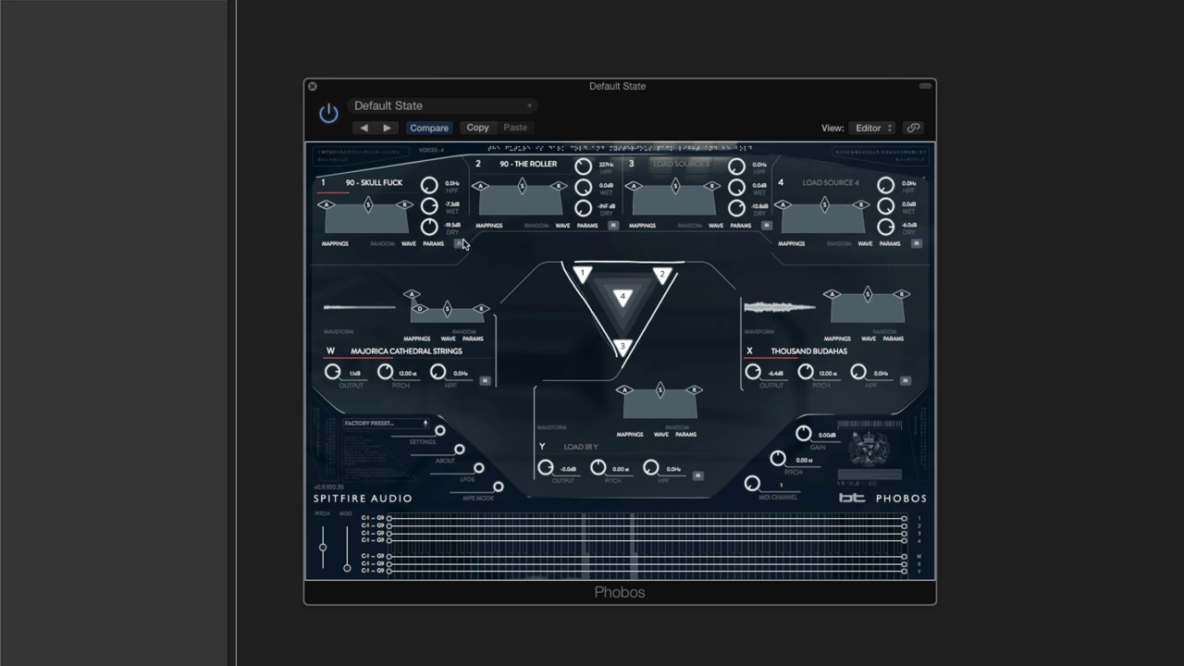
double_click(807, 350)
key("Return")
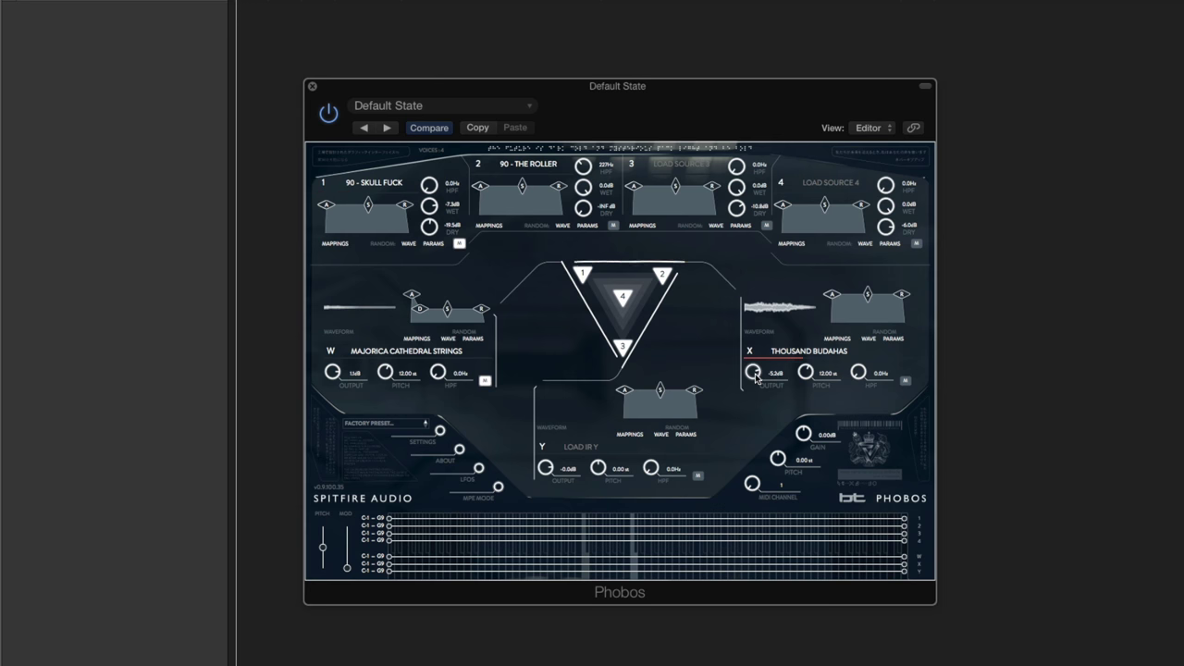
left_click_drag(754, 375, 755, 375)
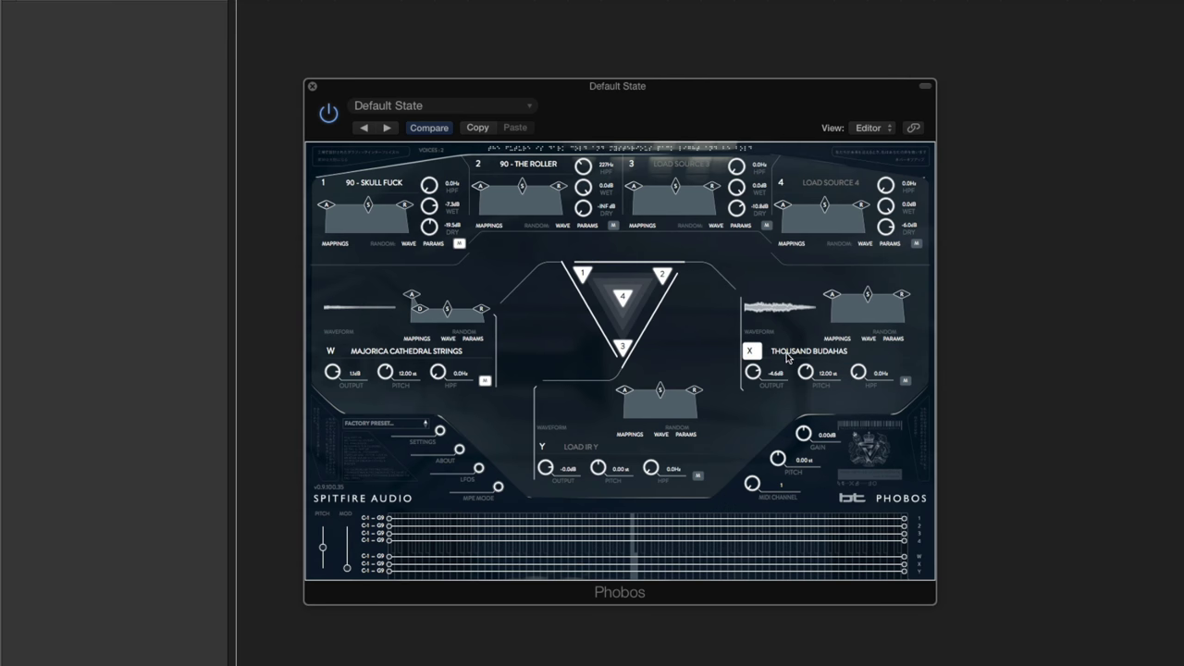
Step: Set global LFO A to the Tri/Saw shape at a 1/4 rate and raise its transition slightly
left_click(479, 469)
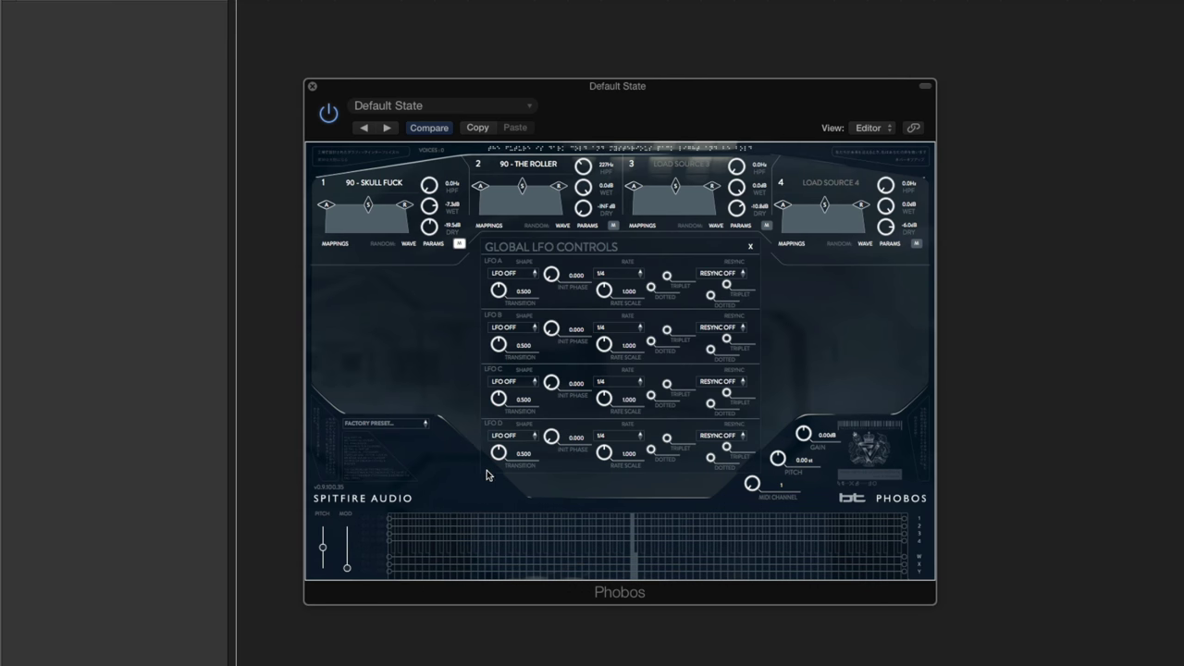
left_click(516, 274)
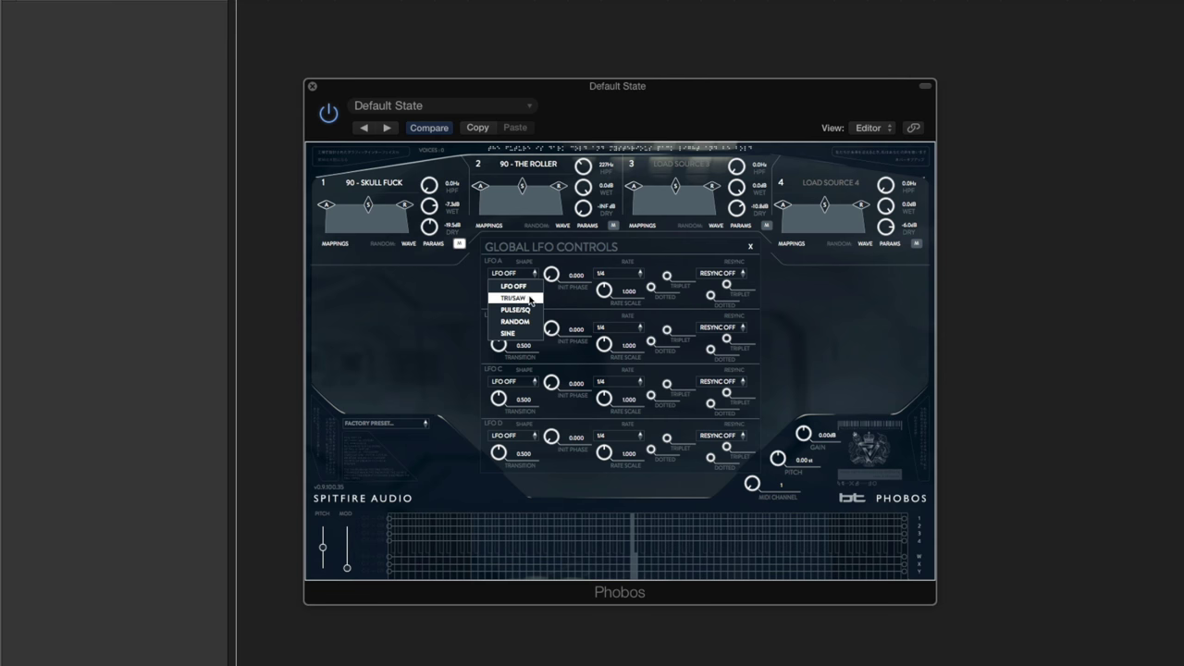
left_click(514, 297)
left_click(621, 275)
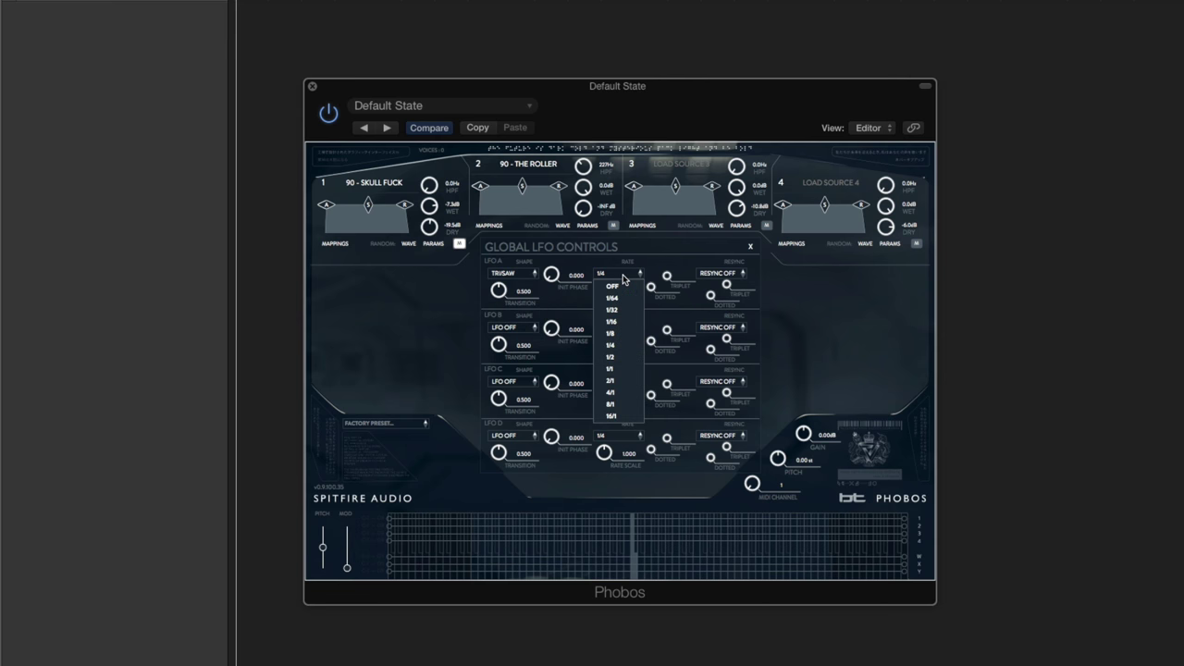
left_click(610, 344)
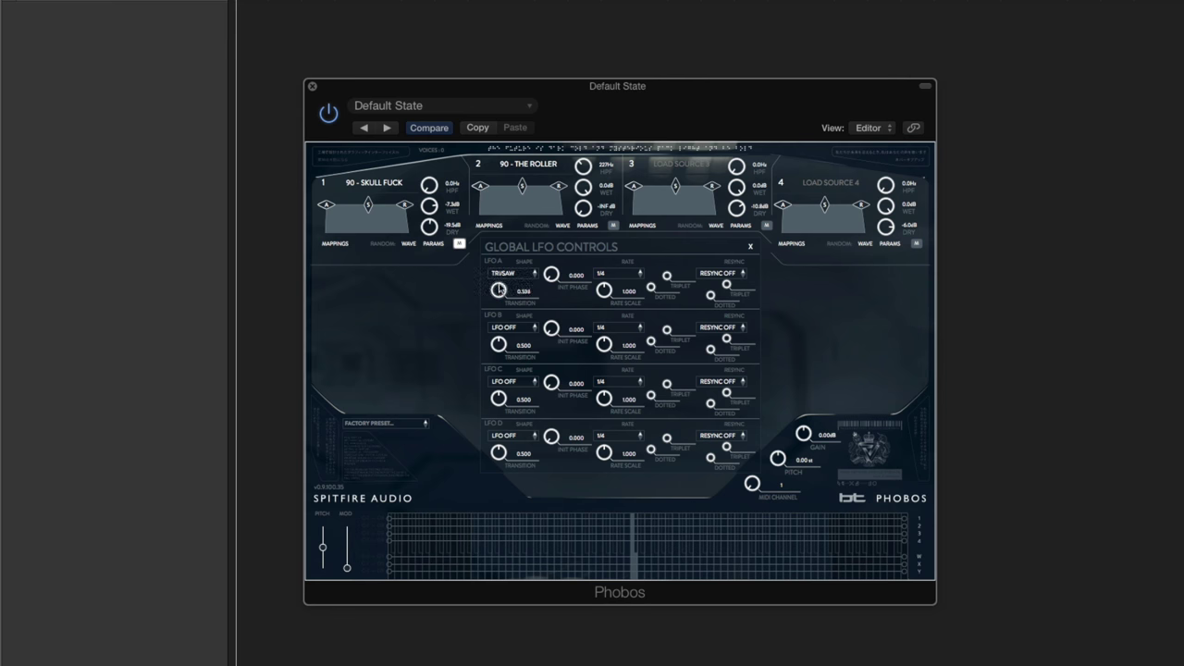
left_click_drag(501, 277, 501, 276)
left_click(752, 245)
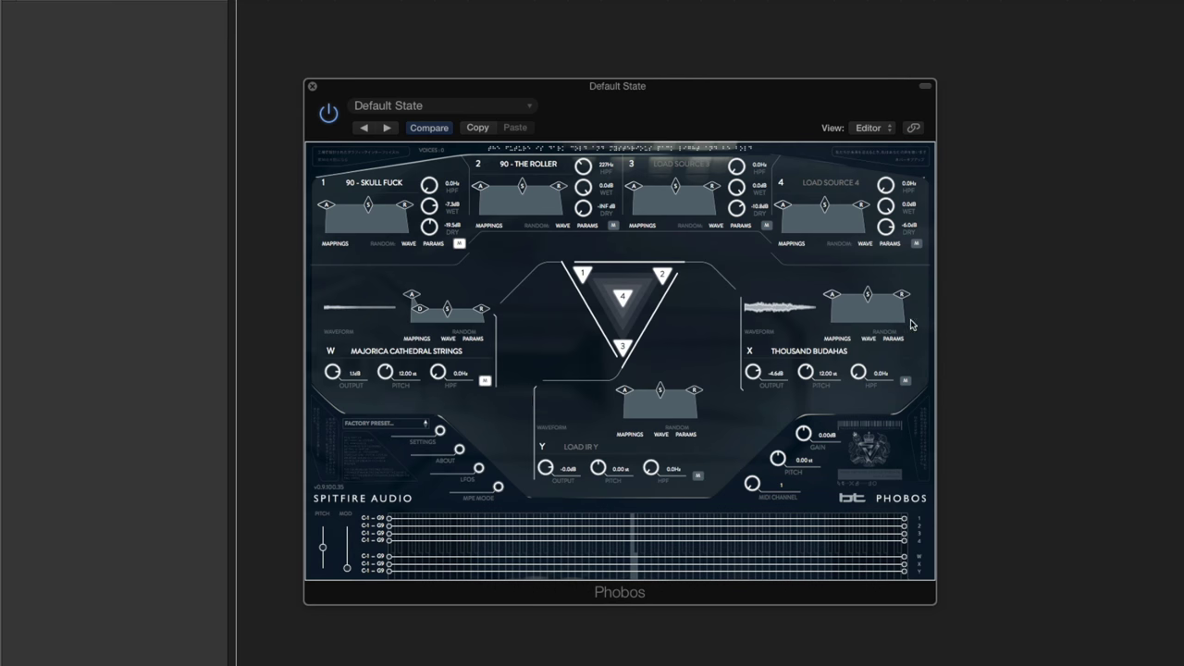
Step: Route LFO A to pan position in X's first mapping
left_click(836, 339)
left_click(505, 310)
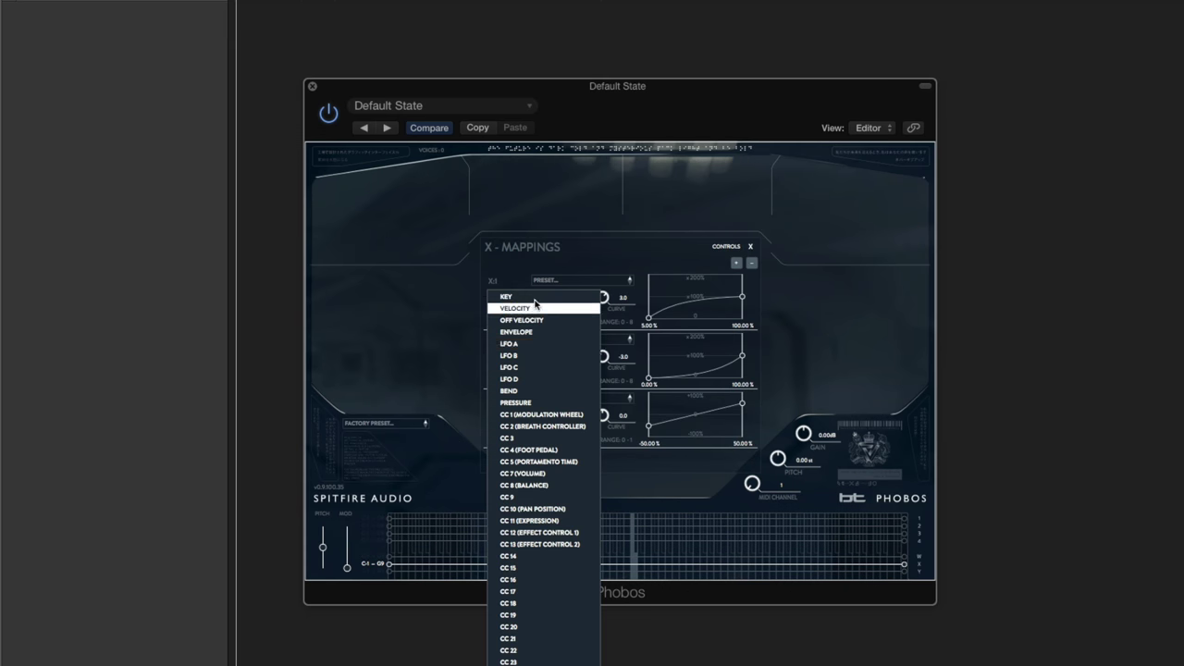
left_click(531, 343)
left_click(524, 321)
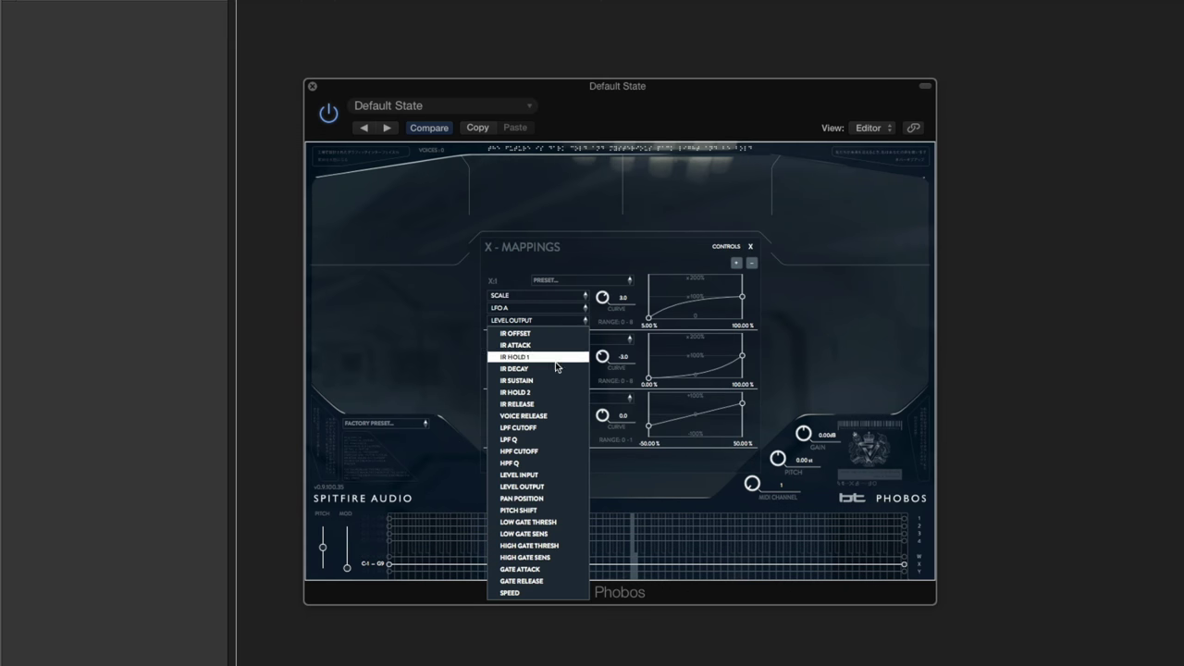
left_click(538, 499)
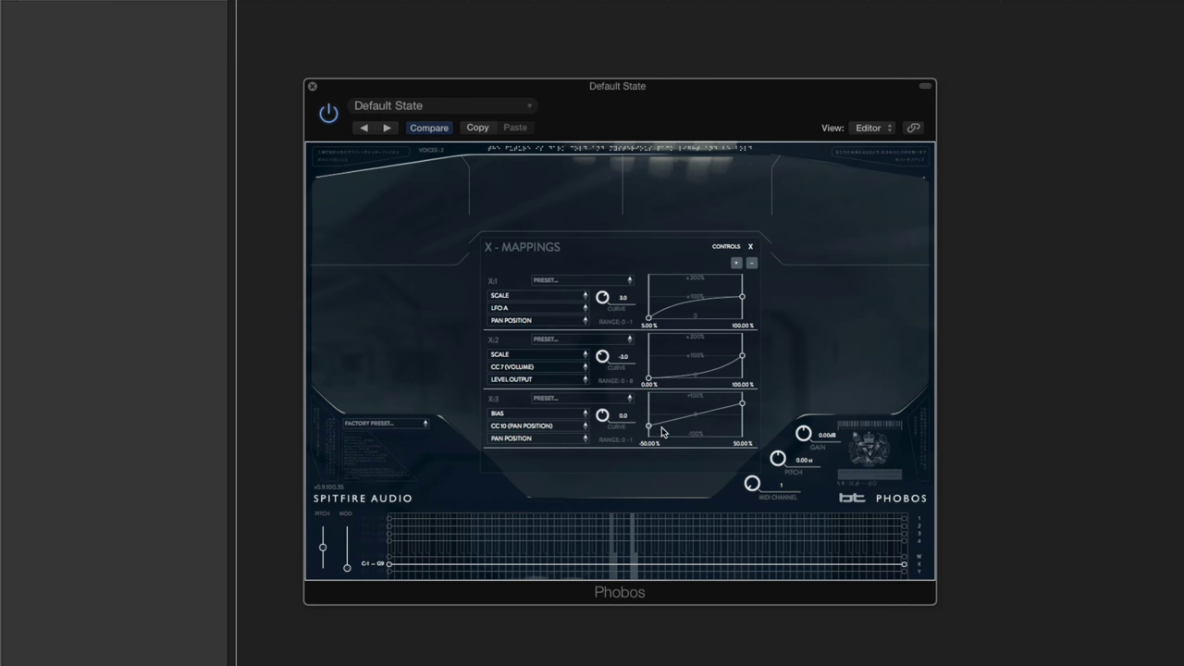
Step: Make X's LFO A pan mapping linear with a range from 47.21% to 154.00%
left_click_drag(744, 305, 744, 287)
left_click_drag(651, 326, 601, 326)
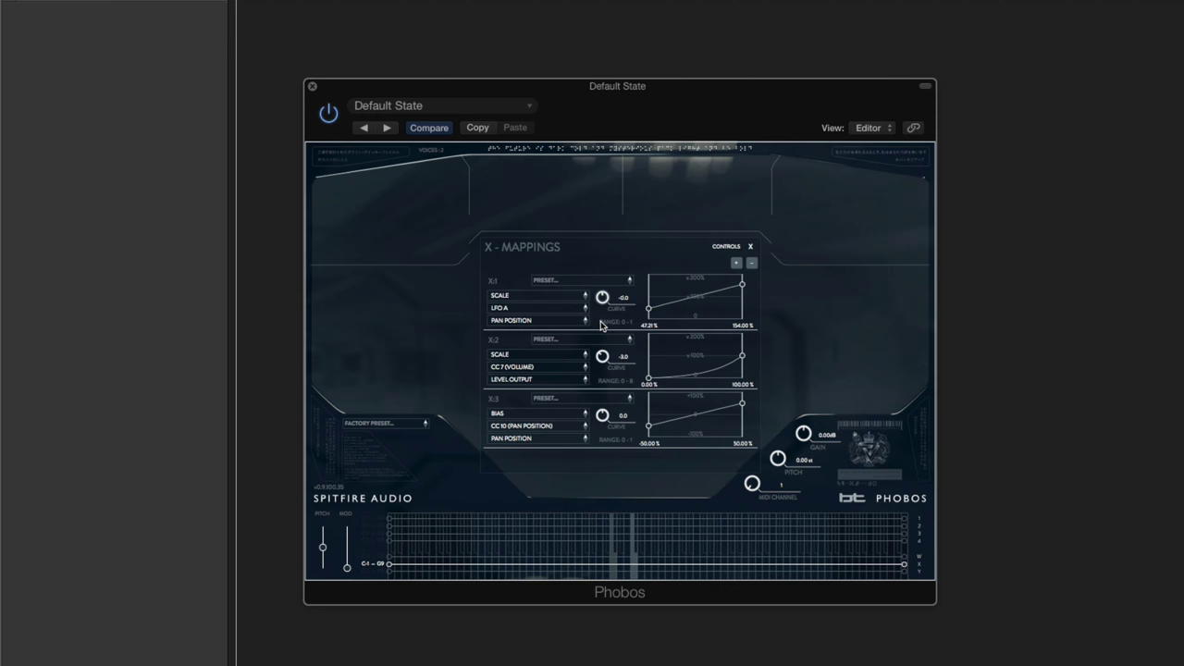
left_click(750, 246)
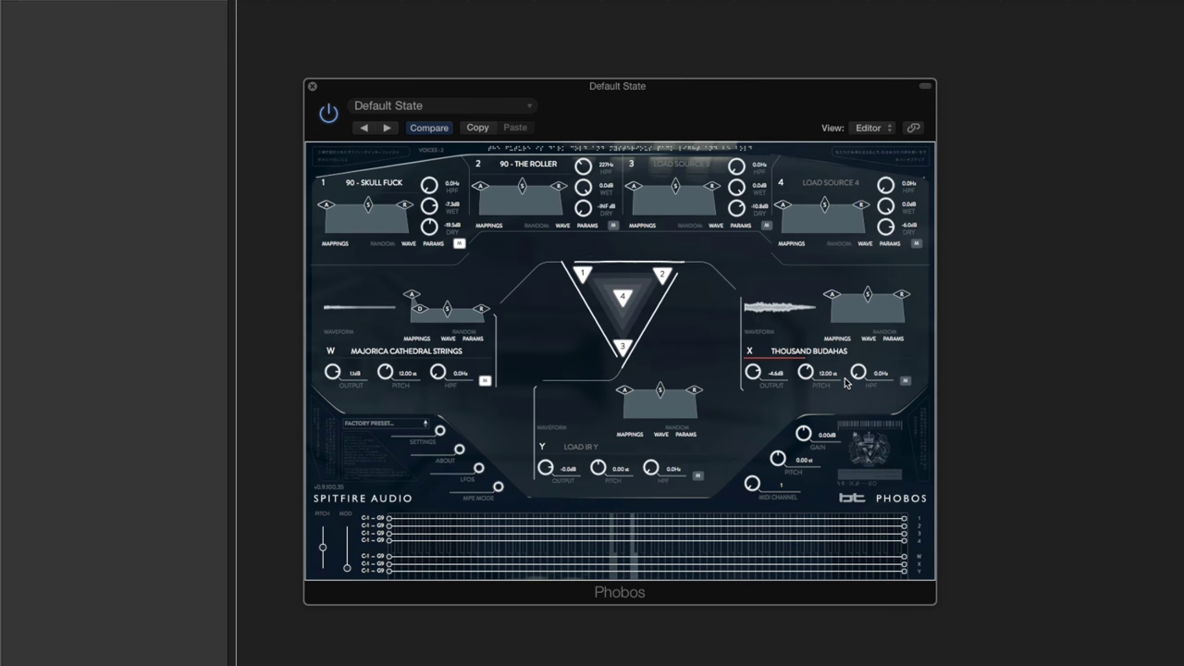
Step: Shape X's envelope with a short decay and minimal sustain, and raise its output to 2.1 dB
left_click_drag(867, 295, 835, 322)
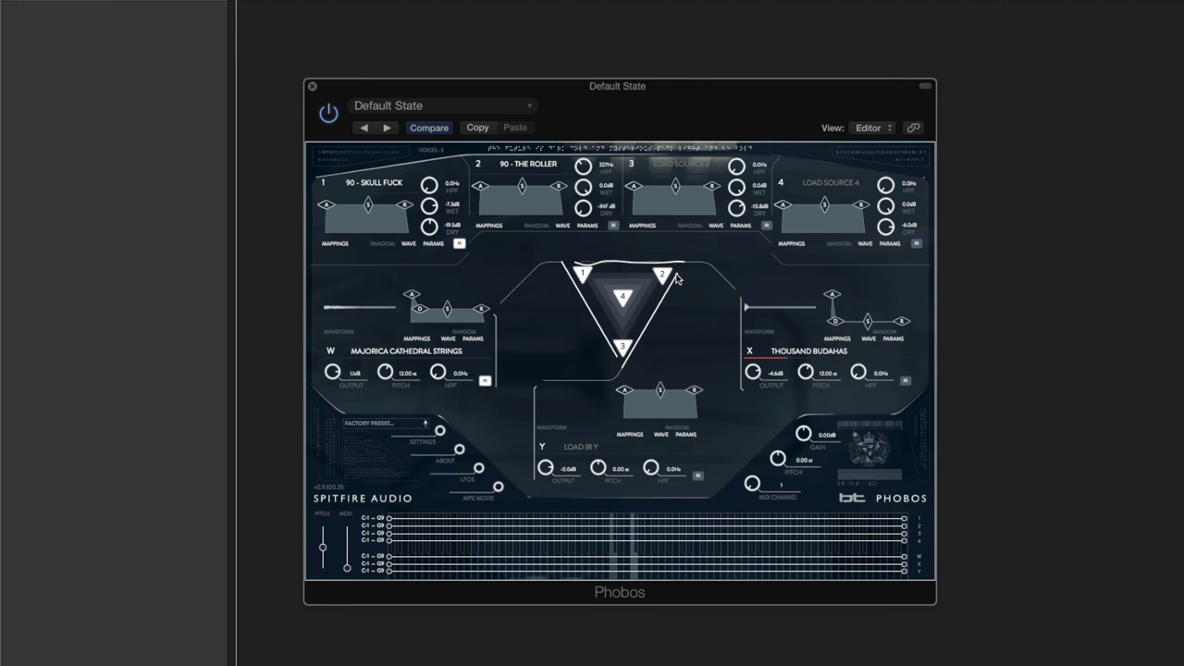
left_click_drag(835, 323, 840, 325)
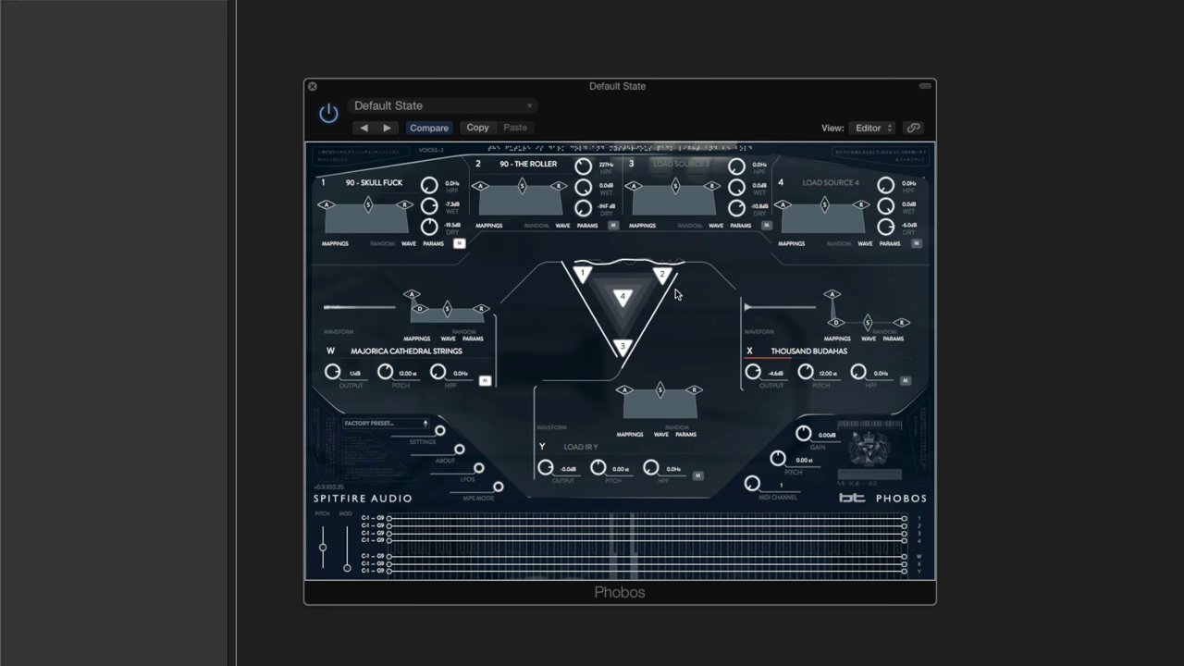
left_click_drag(753, 371, 752, 360)
Step: Try a higher dry level on source 2 and return it to -INF dB
left_click_drag(583, 215, 581, 155)
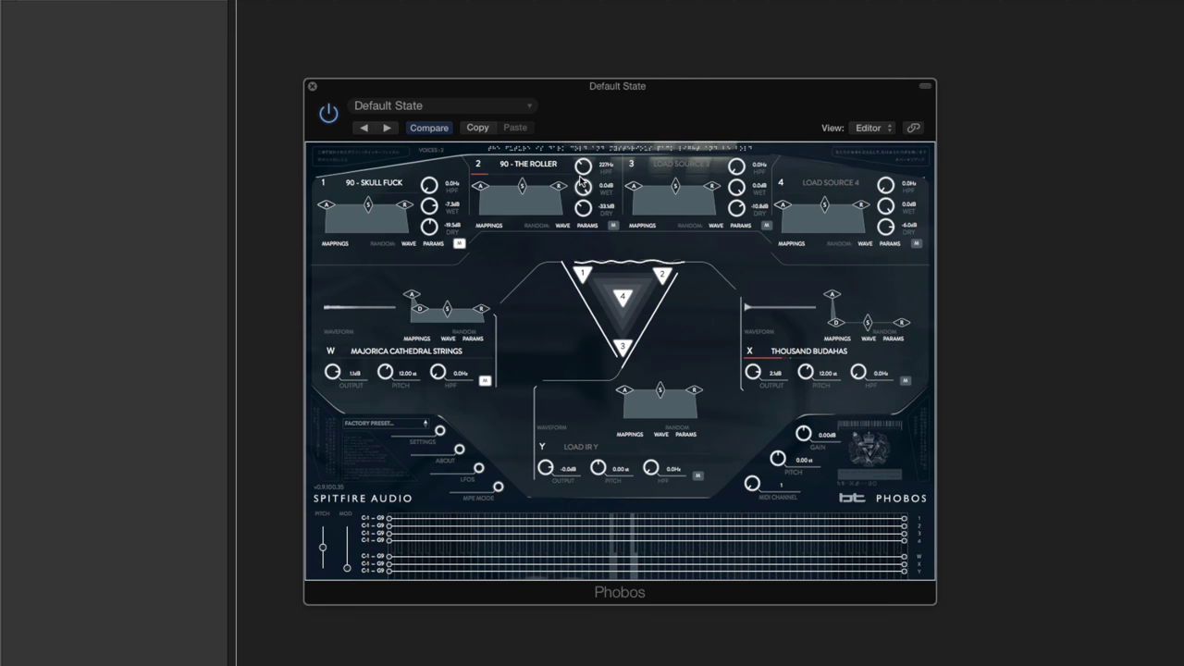
left_click_drag(582, 207, 593, 295)
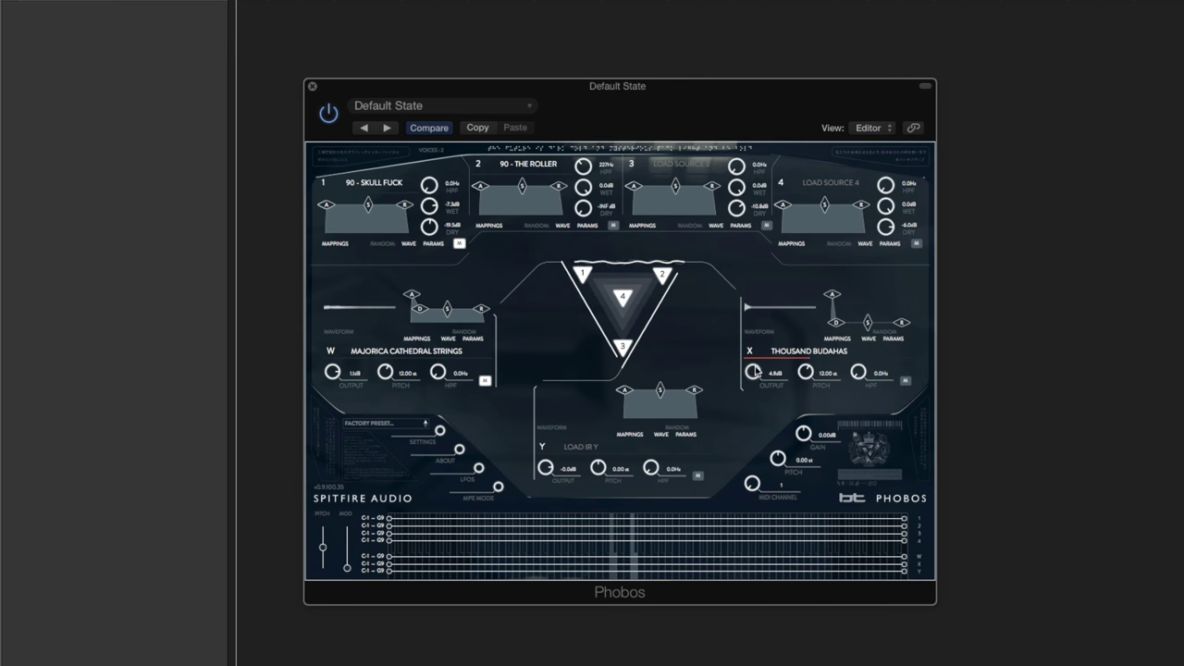
Step: Unmute source 1 and W and set X's output to -0.1 dB
left_click(458, 245)
left_click(484, 380)
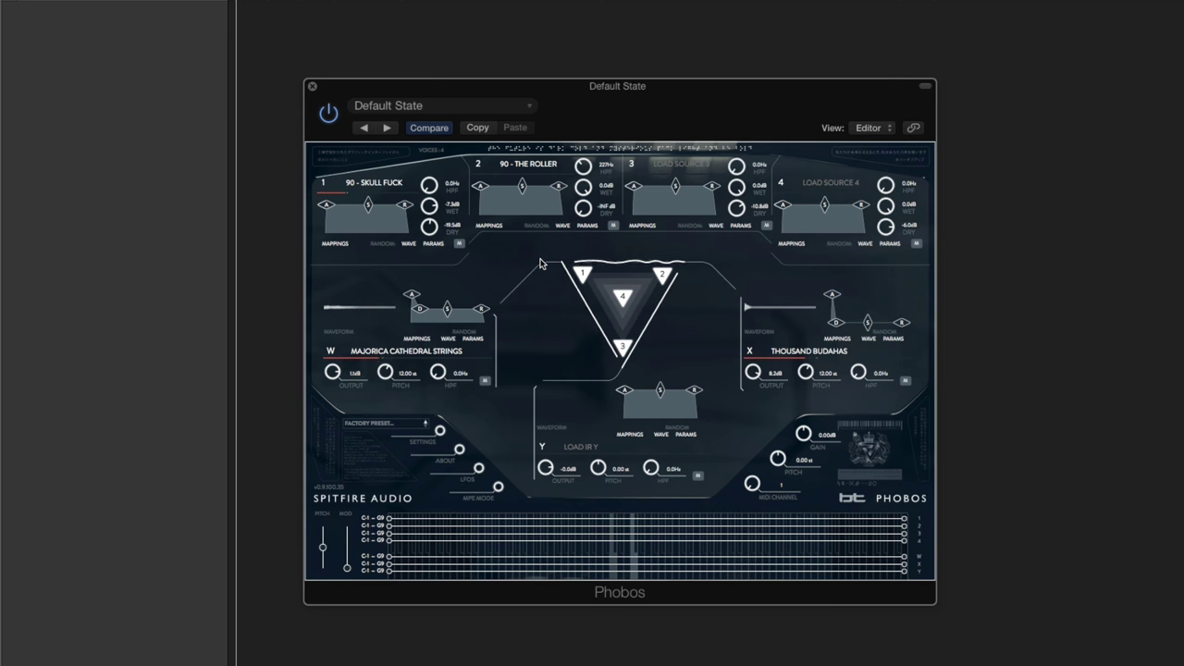
left_click_drag(754, 373, 752, 390)
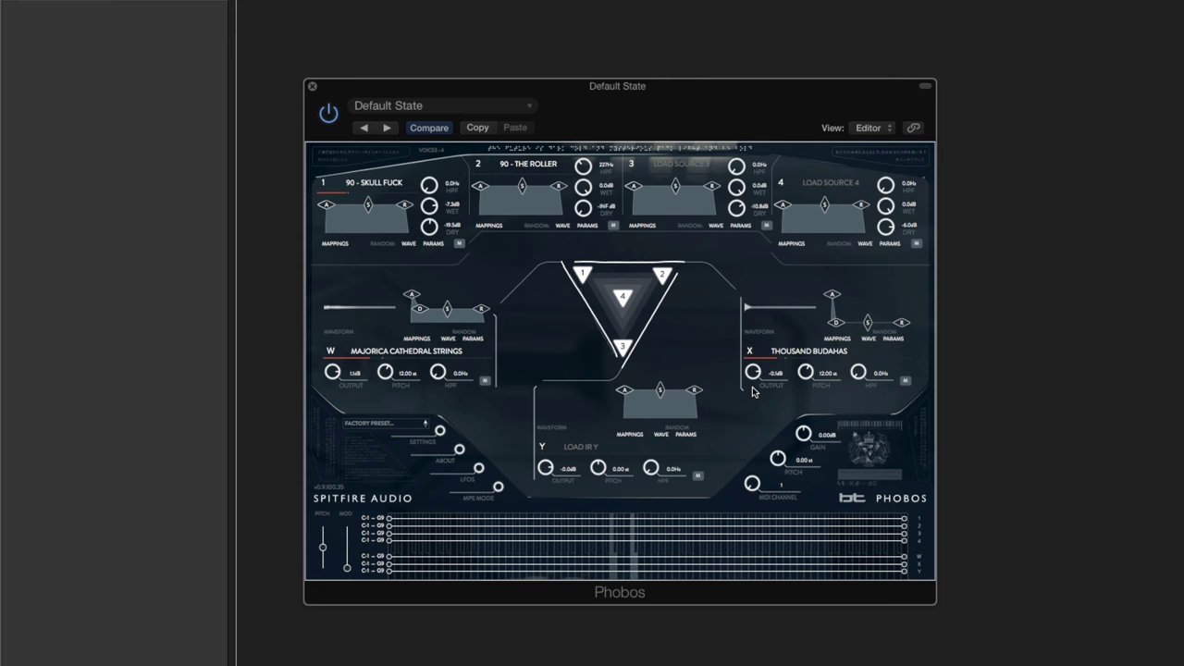